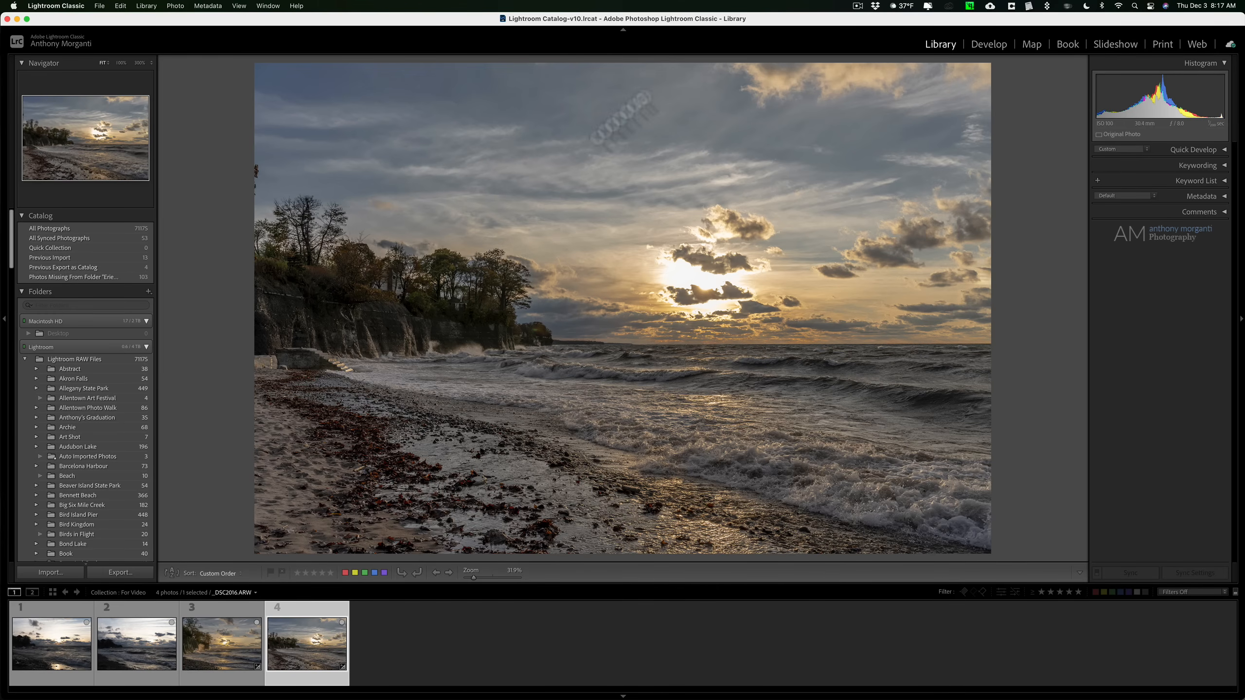
Step: Review the Build Previews choices and the Build Smart Previews option in the import window, and close it without importing
{"action": "left_click", "coordinate": [53, 570]}
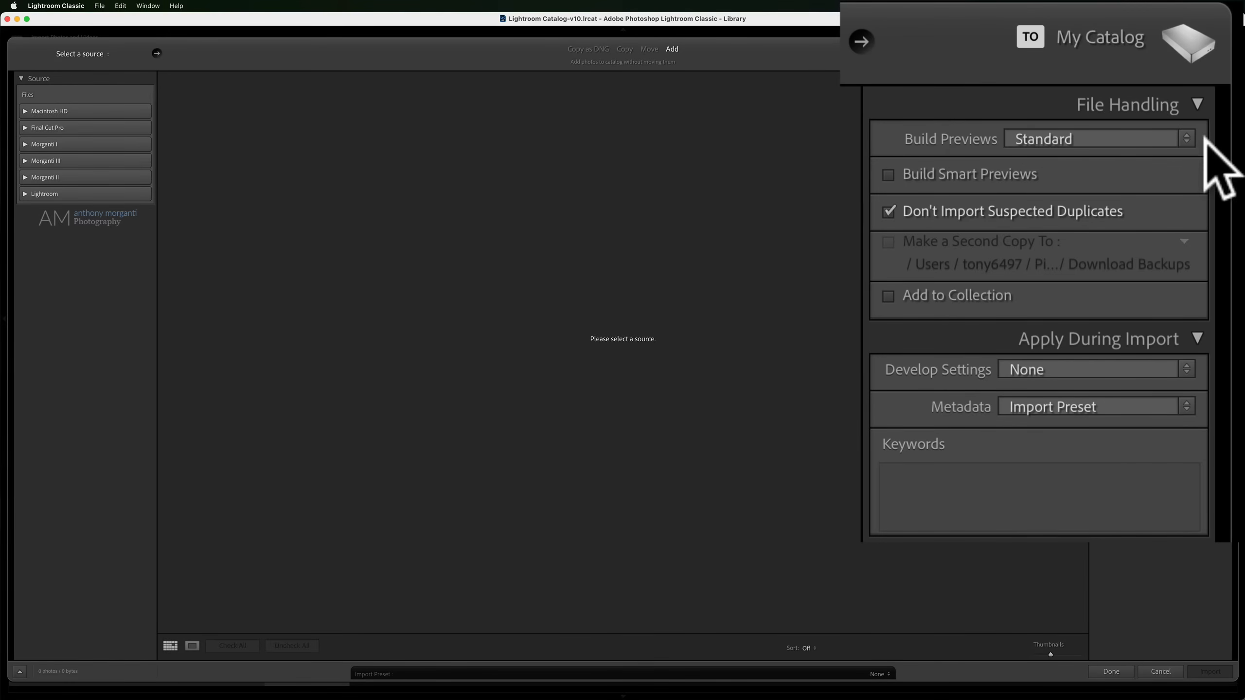
{"action": "left_click", "coordinate": [1187, 140]}
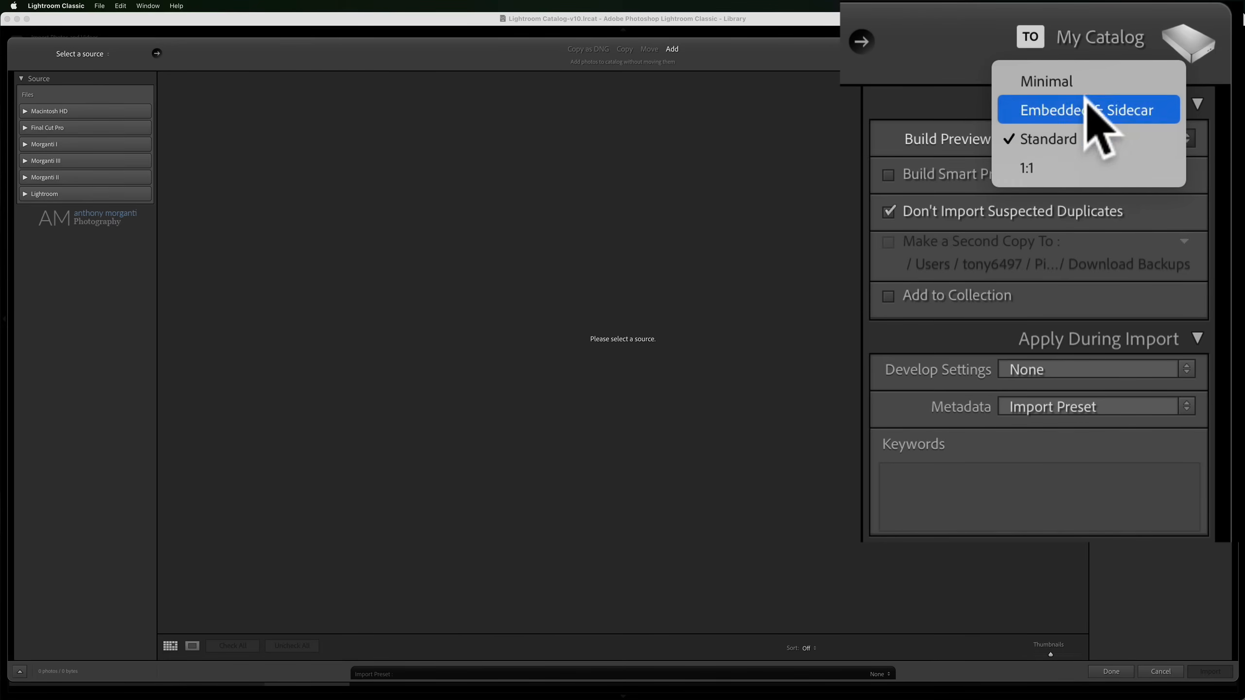
{"action": "left_click", "coordinate": [1066, 98]}
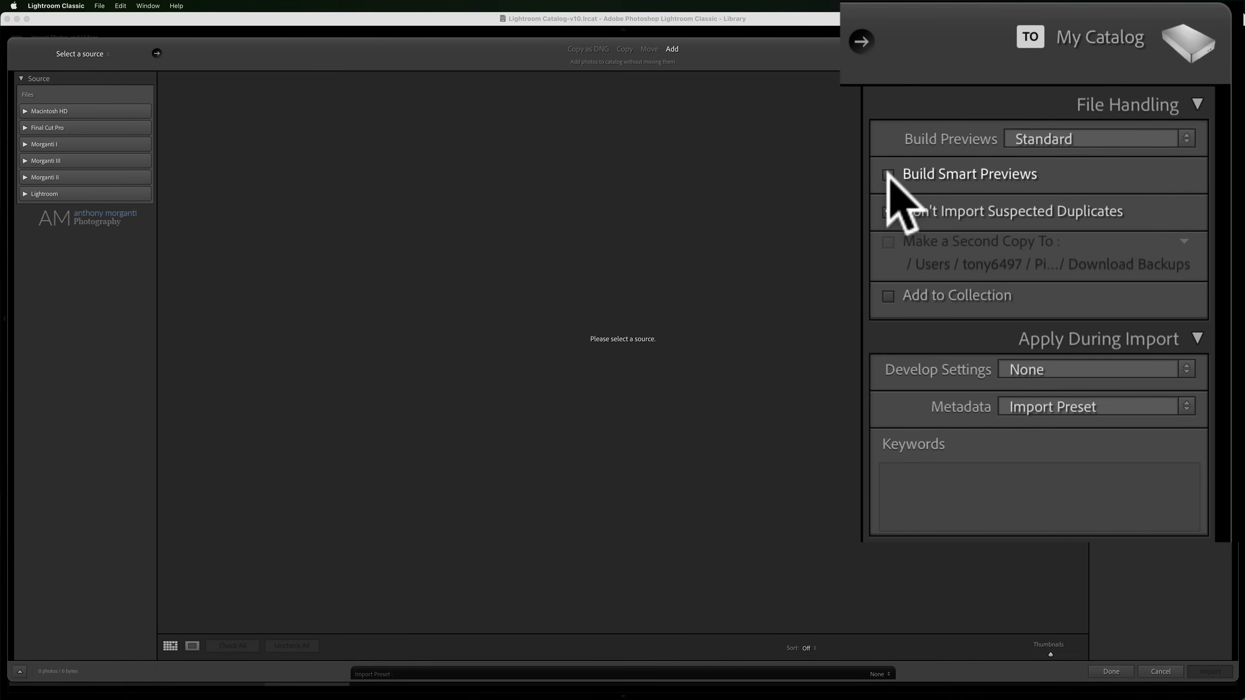
{"action": "left_click", "coordinate": [1073, 138]}
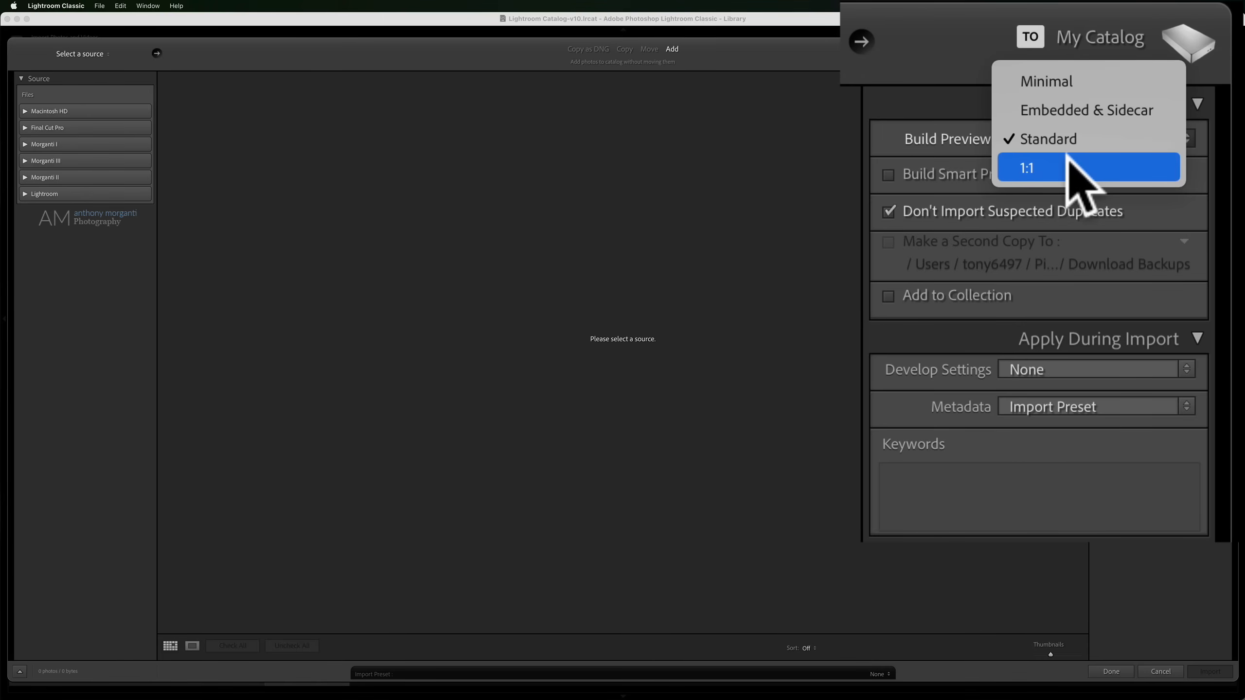
{"action": "left_click", "coordinate": [894, 61]}
{"action": "left_click", "coordinate": [1160, 671]}
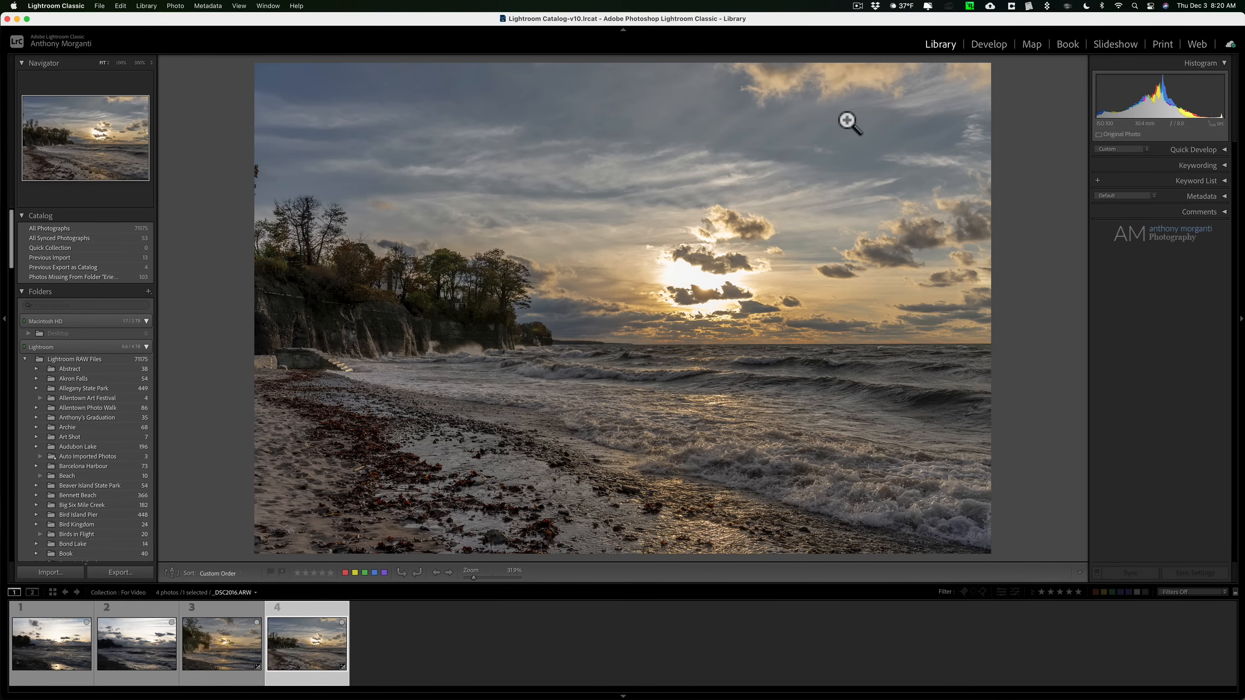
Step: View the other three photos in the filmstrip one after another, and return to the fourth
{"action": "left_click", "coordinate": [56, 644]}
{"action": "left_click", "coordinate": [163, 645]}
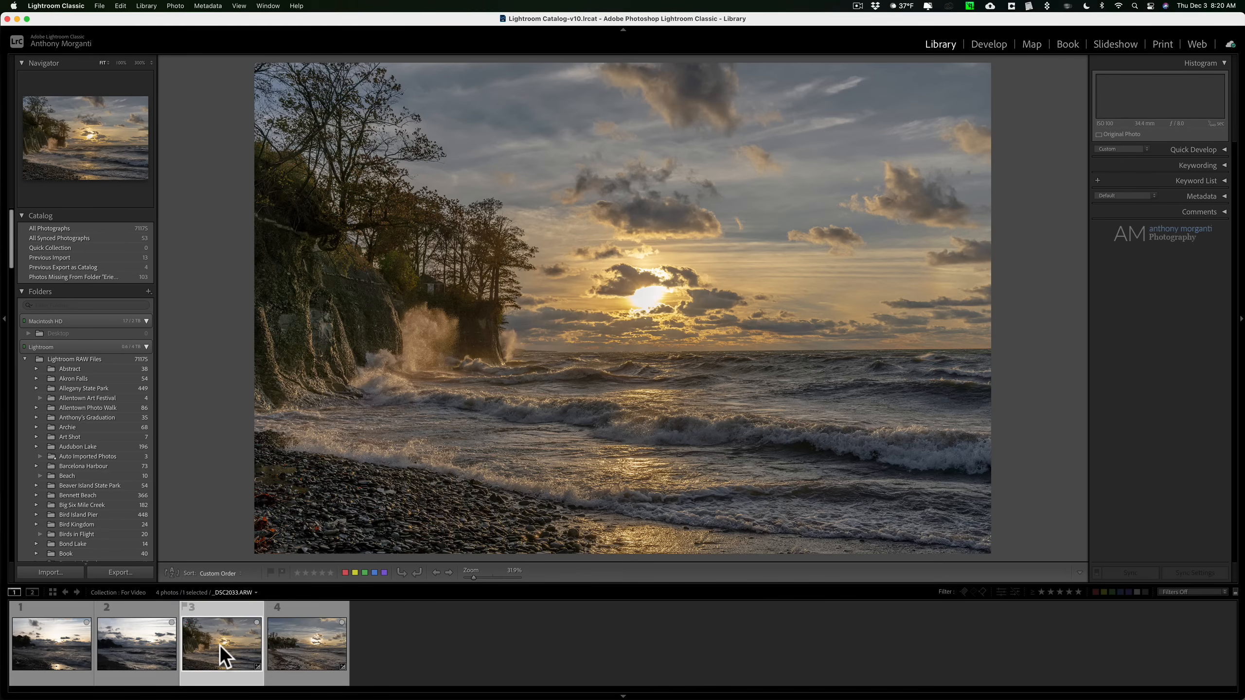
{"action": "left_click", "coordinate": [302, 642]}
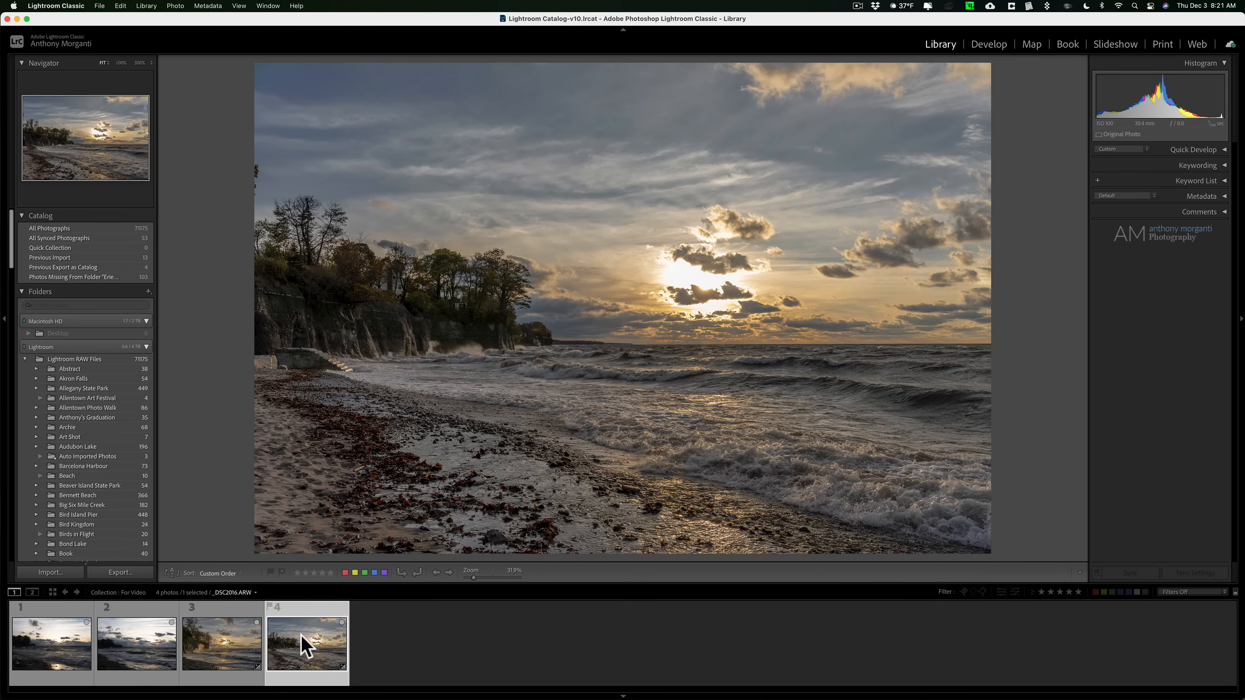
Step: Bring up the Smart Preview build prompt for the fourth photo in Develop, and dismiss it without building
{"action": "left_click", "coordinate": [983, 43]}
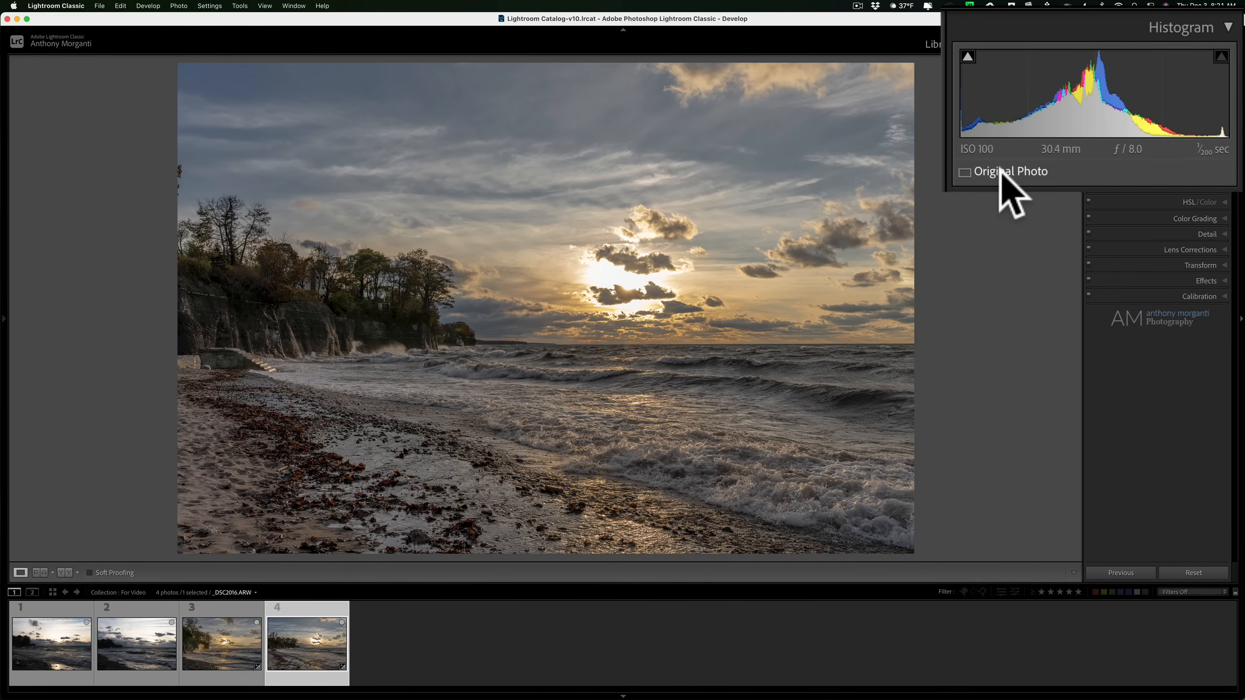
{"action": "left_click", "coordinate": [999, 171]}
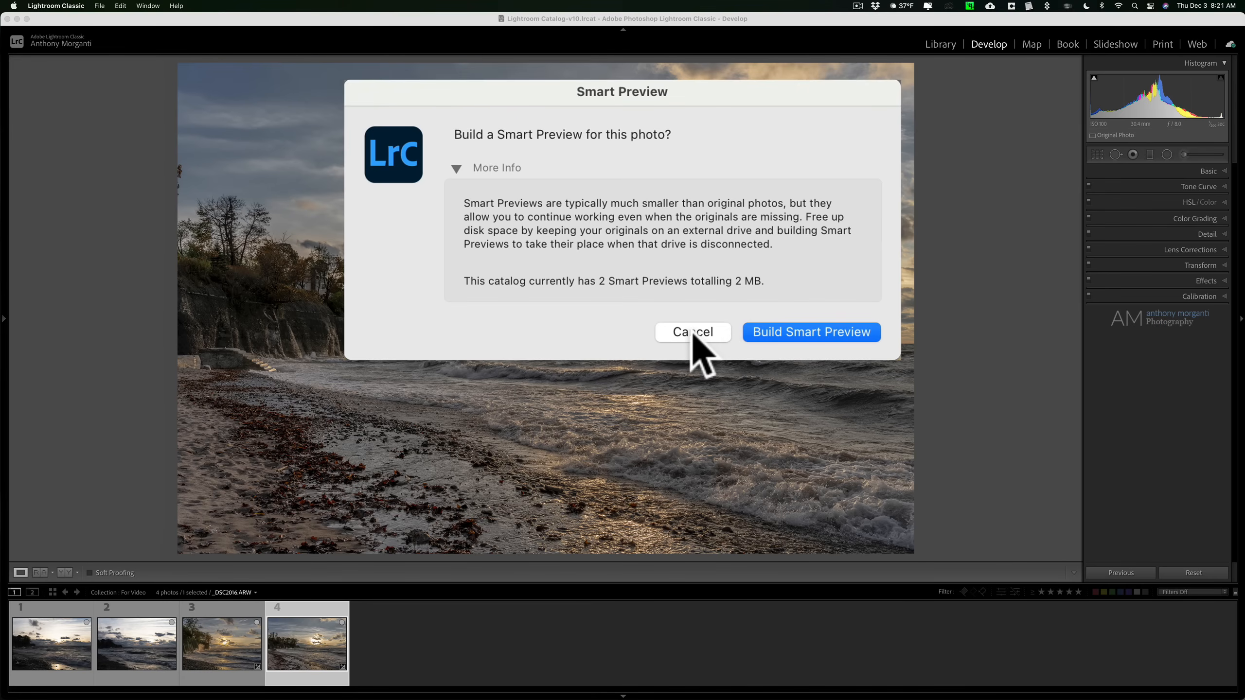
{"action": "left_click", "coordinate": [656, 275]}
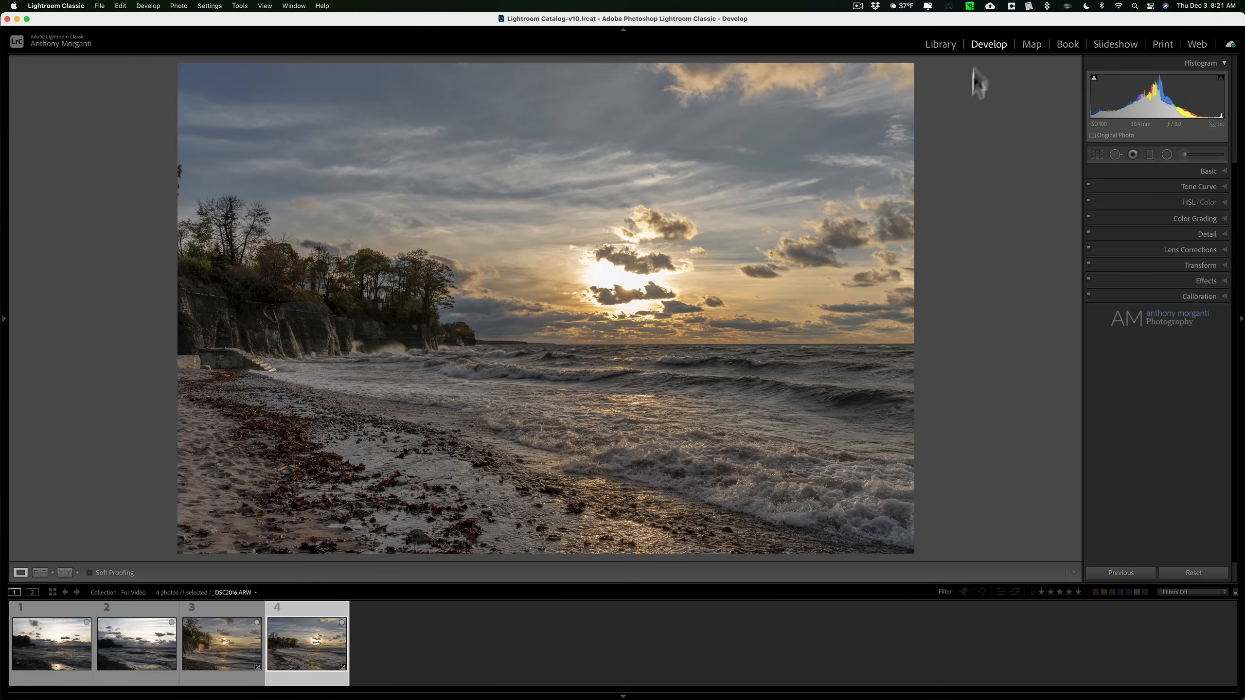
Step: Build Smart Previews for the first and third photos together from the Library module
{"action": "left_click", "coordinate": [939, 43]}
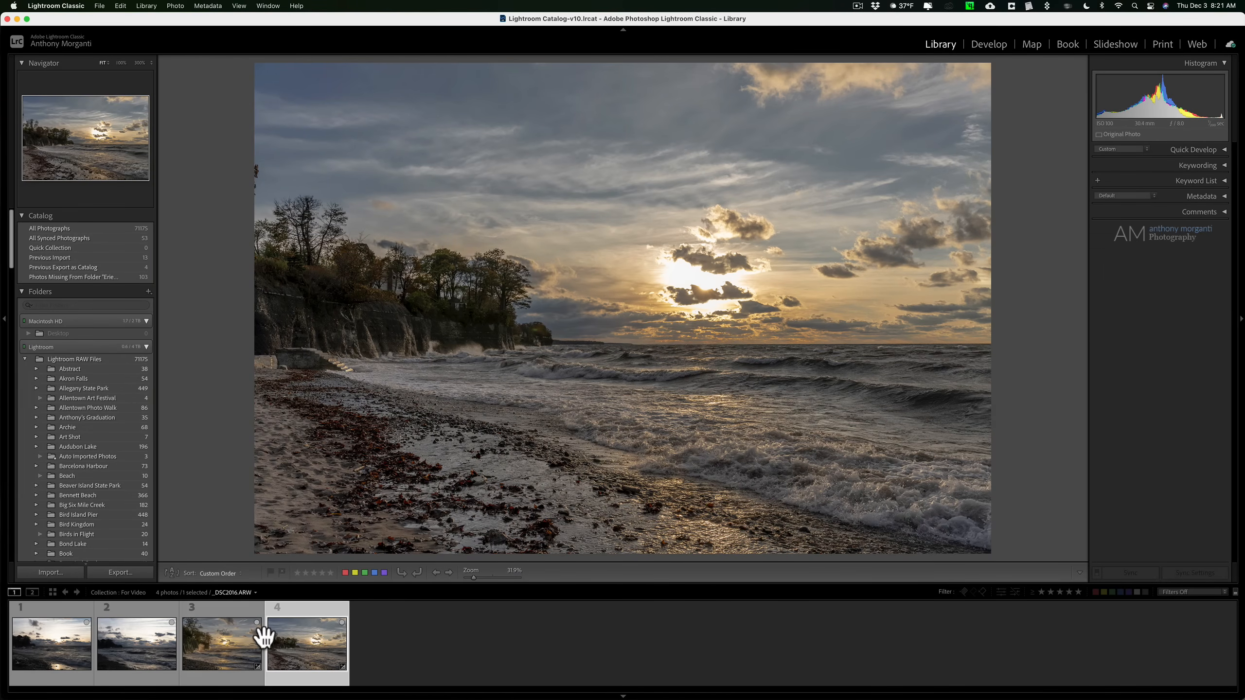
{"action": "left_click", "coordinate": [66, 639]}
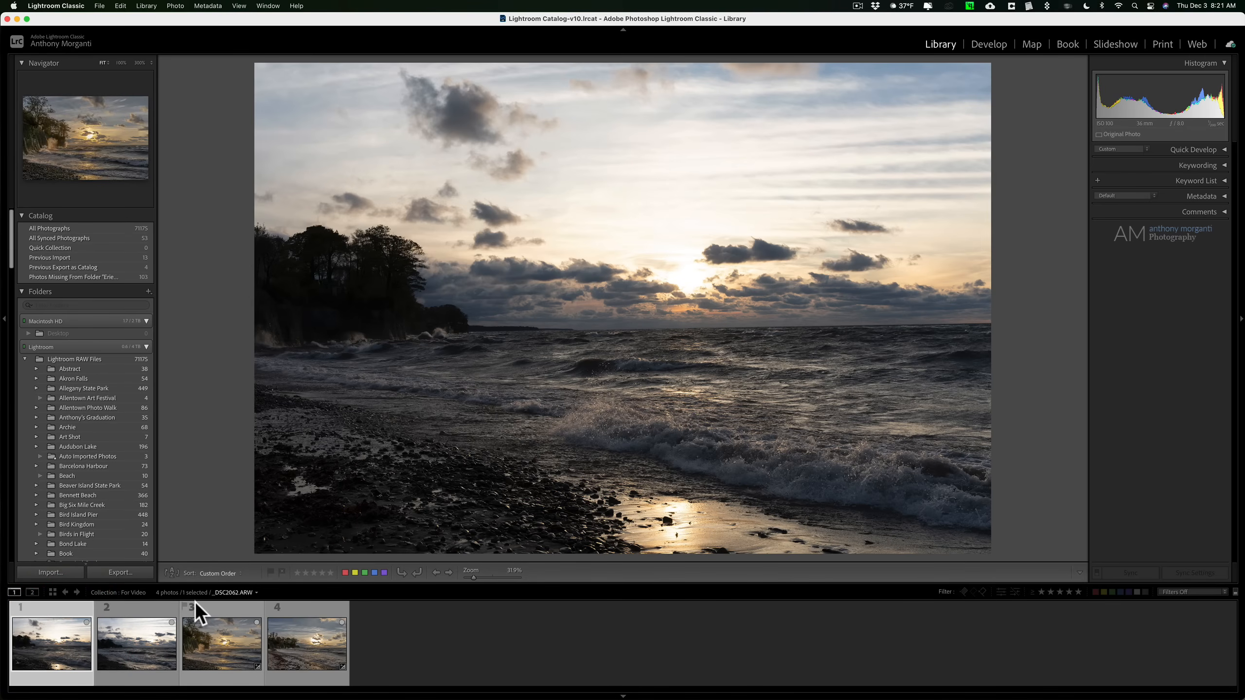
{"action": "left_click", "coordinate": [227, 643], "text": "super"}
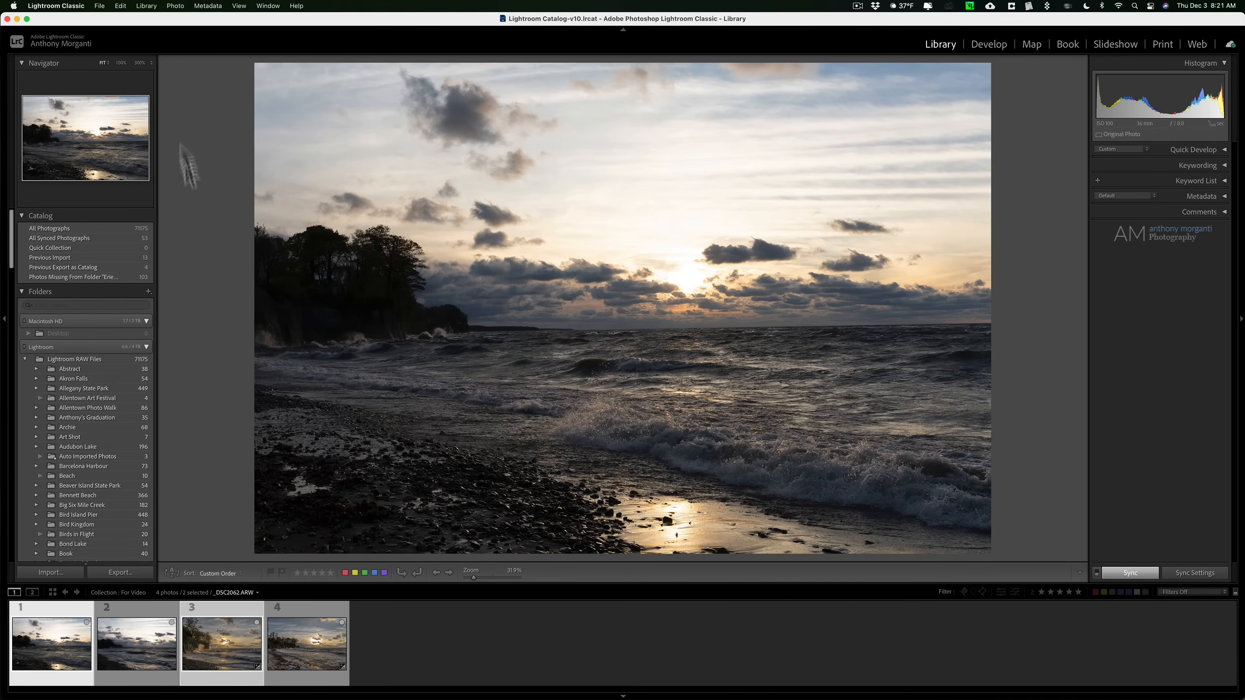
{"action": "left_click", "coordinate": [148, 5]}
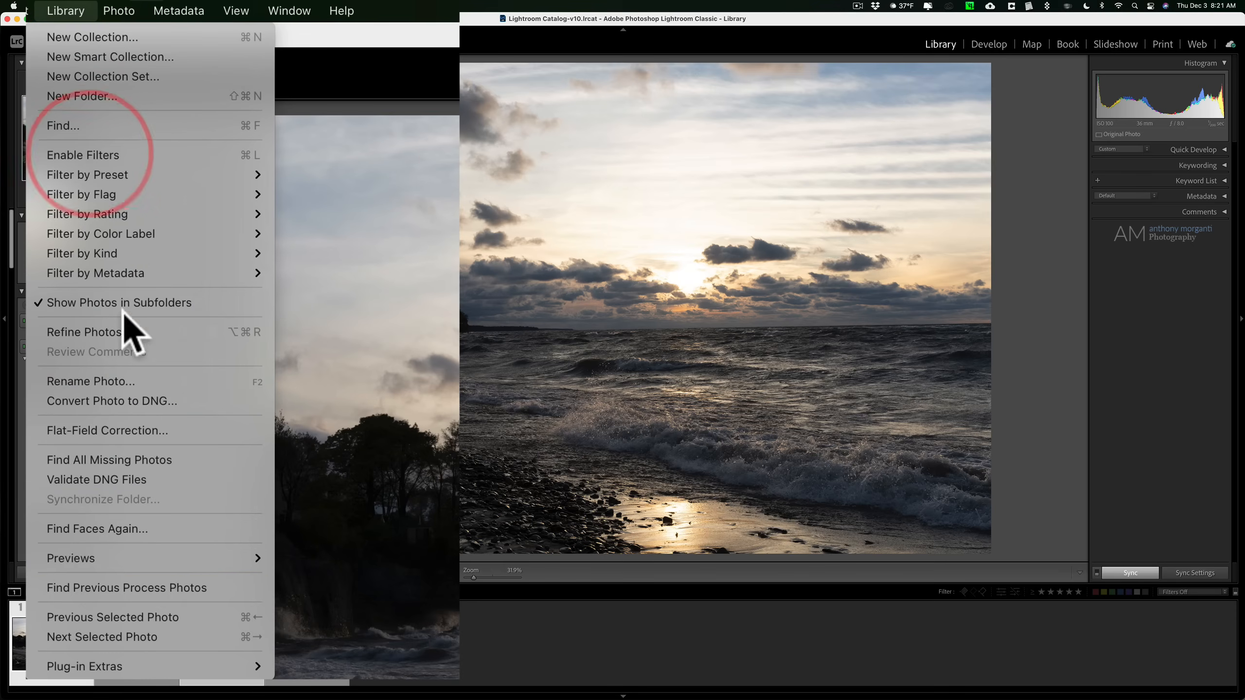
{"action": "mouse_move", "coordinate": [192, 306]}
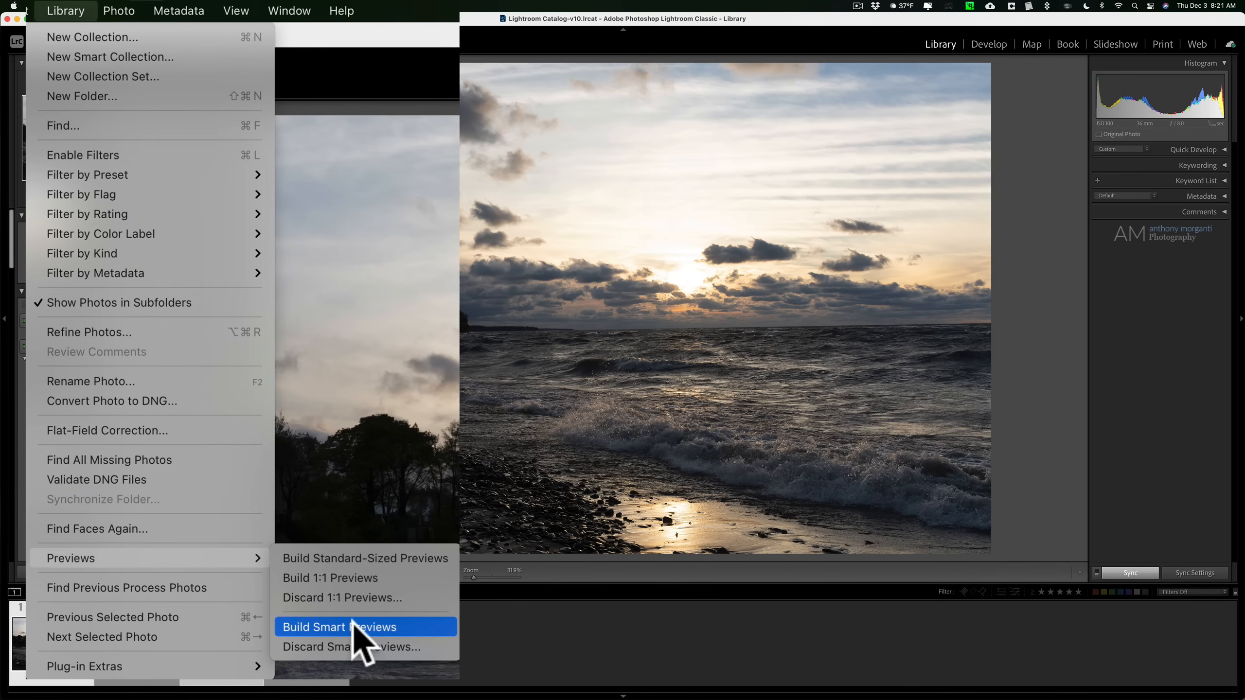
{"action": "left_click", "coordinate": [326, 630]}
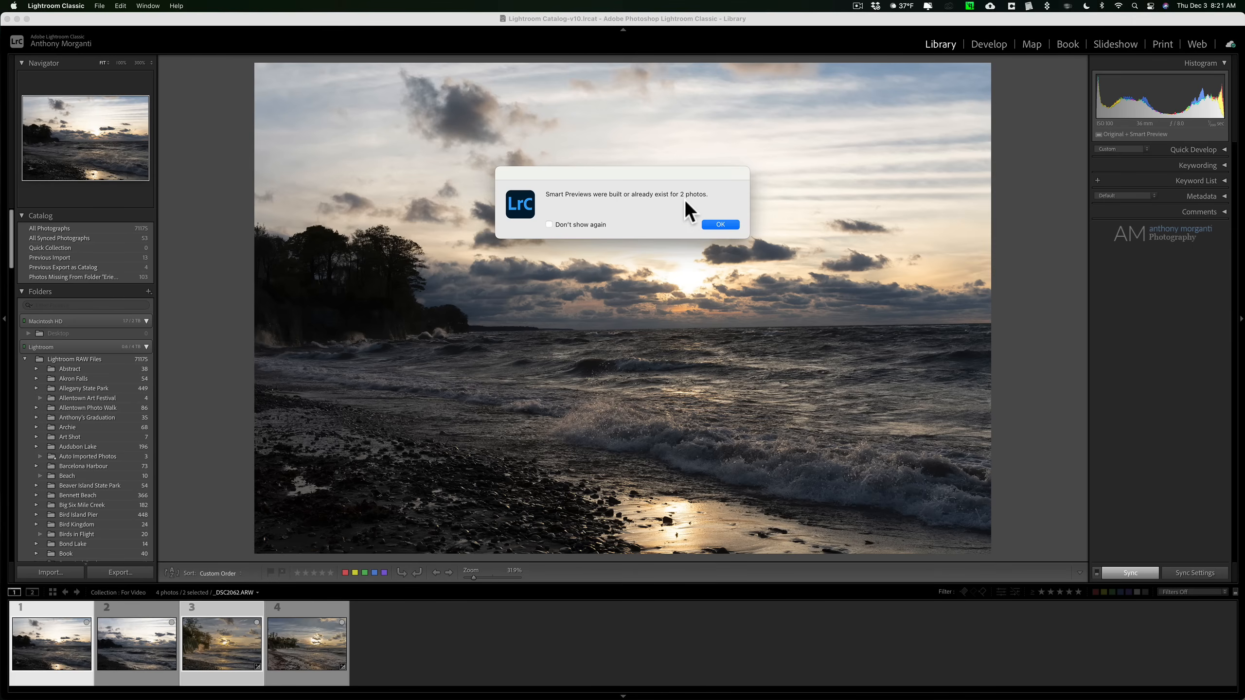
{"action": "left_click", "coordinate": [716, 224]}
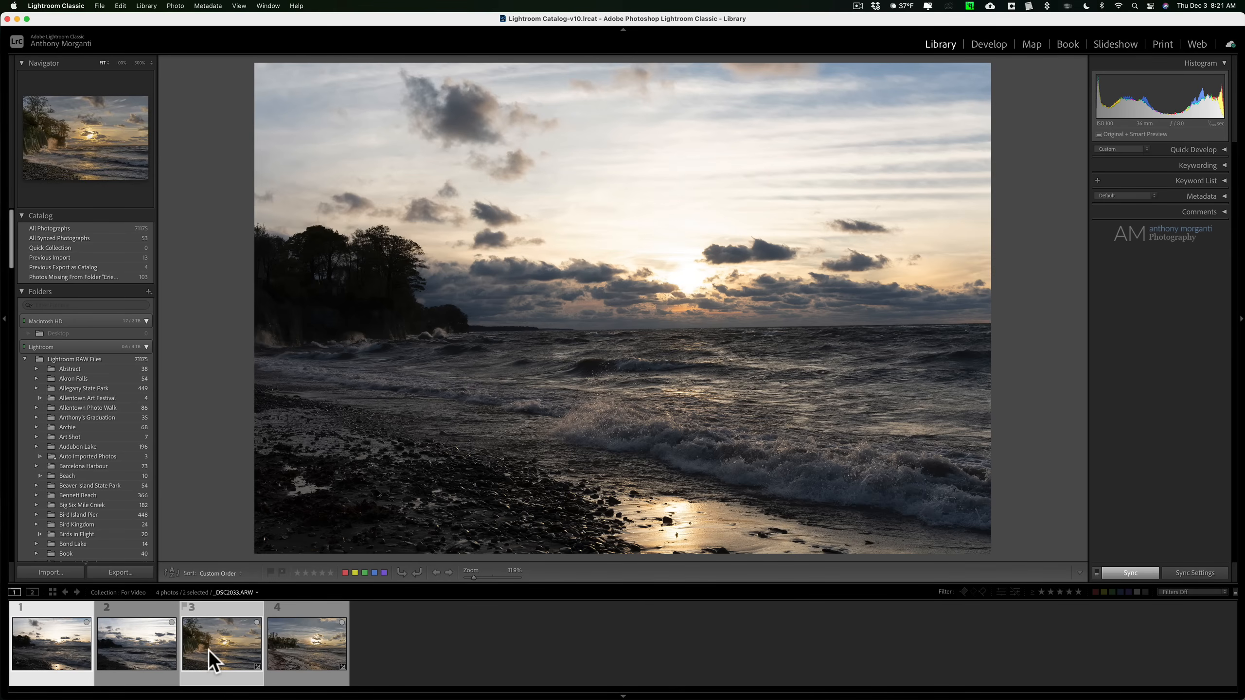
Step: Quit Lightroom Classic with the second photo selected, and eject the external drive named Lightroom
{"action": "left_click", "coordinate": [142, 646]}
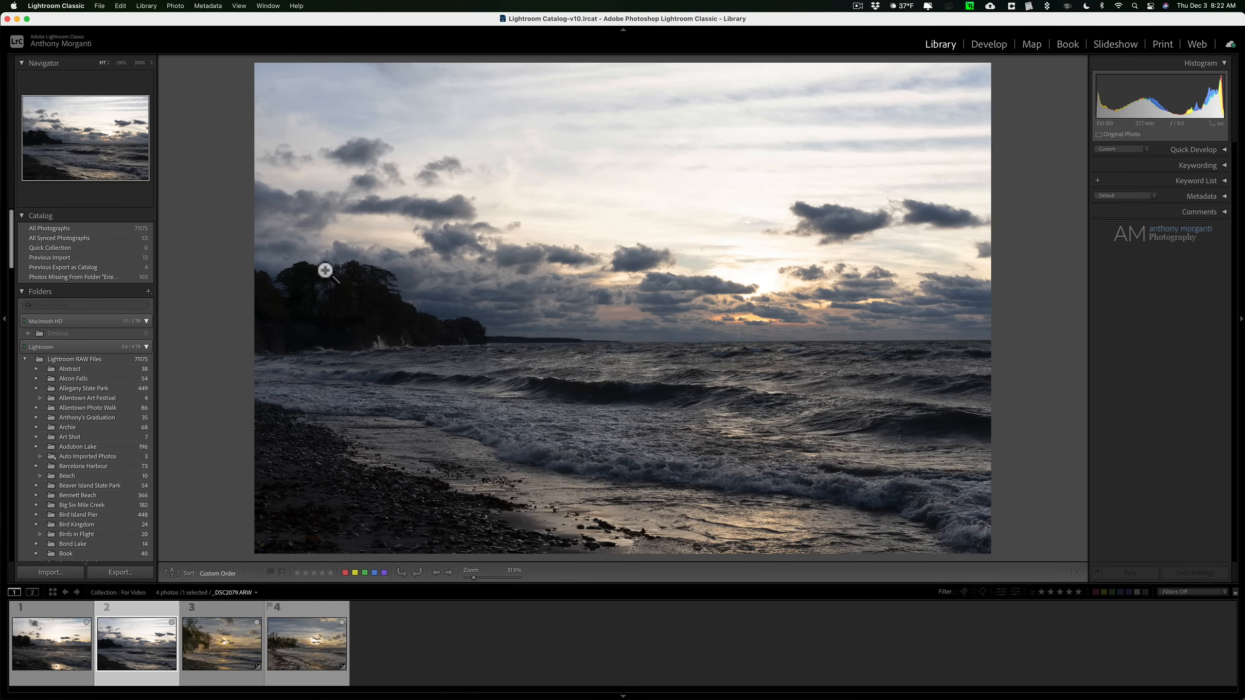
{"action": "key", "text": "super+q"}
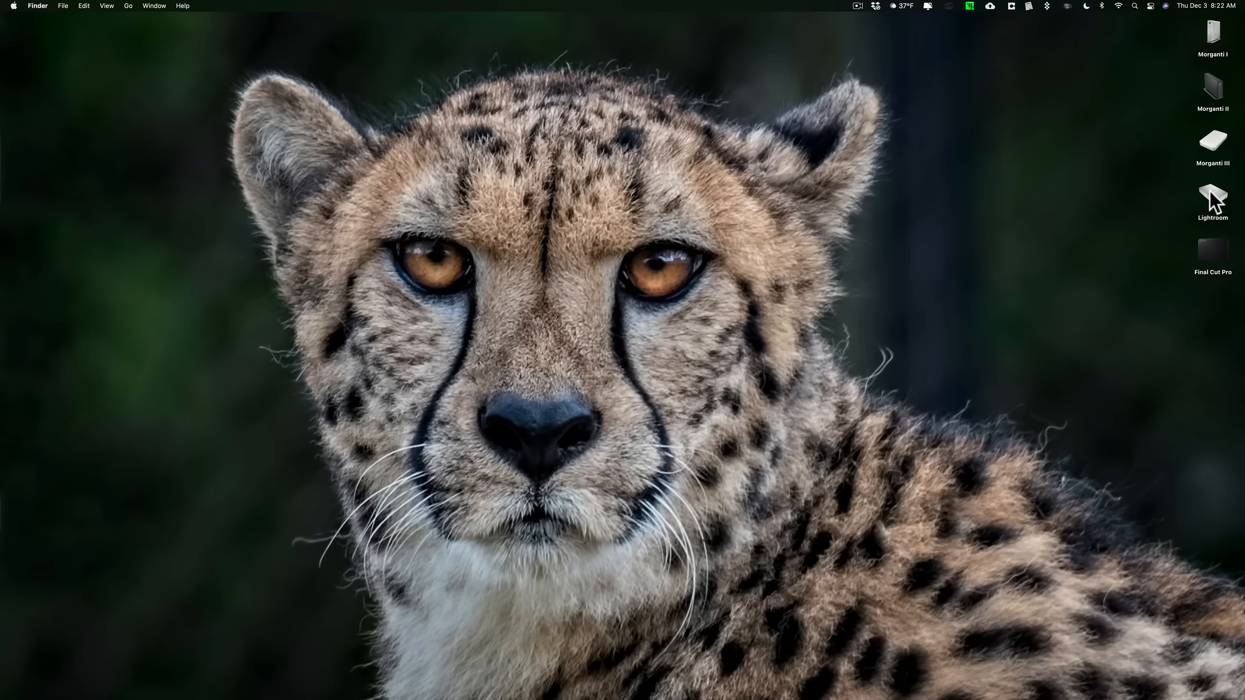
{"action": "left_click", "coordinate": [1211, 195]}
{"action": "right_click", "coordinate": [1216, 192]}
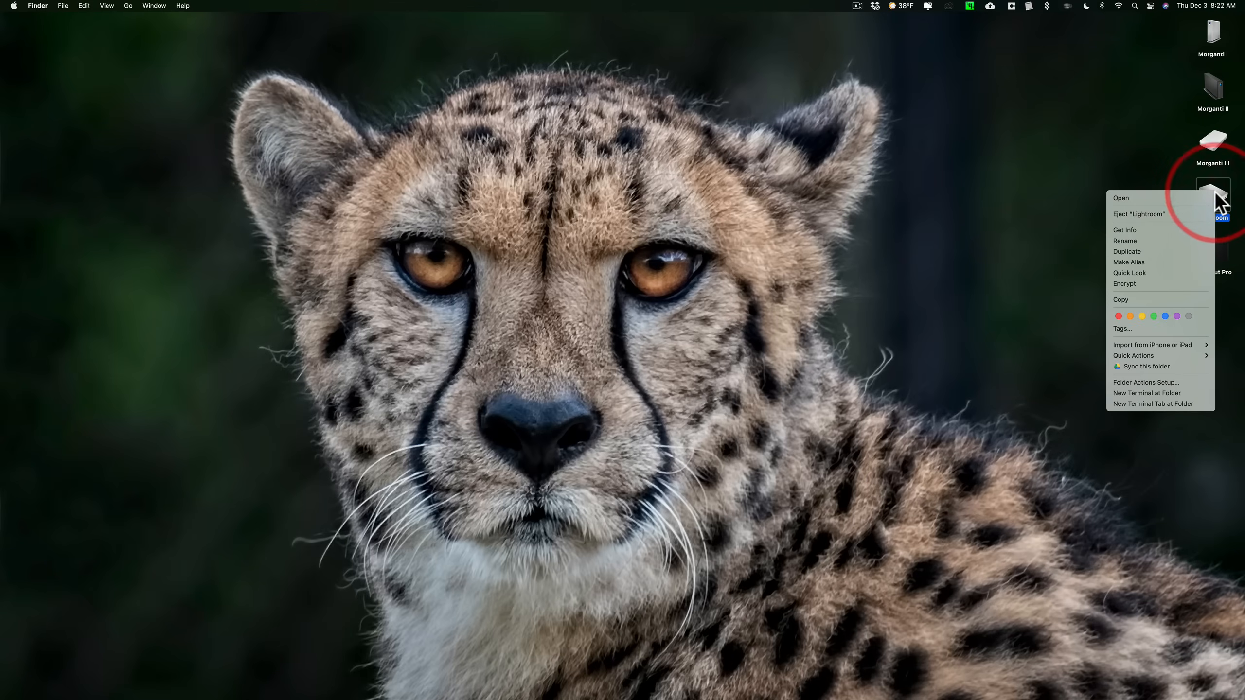
{"action": "left_click", "coordinate": [1178, 214]}
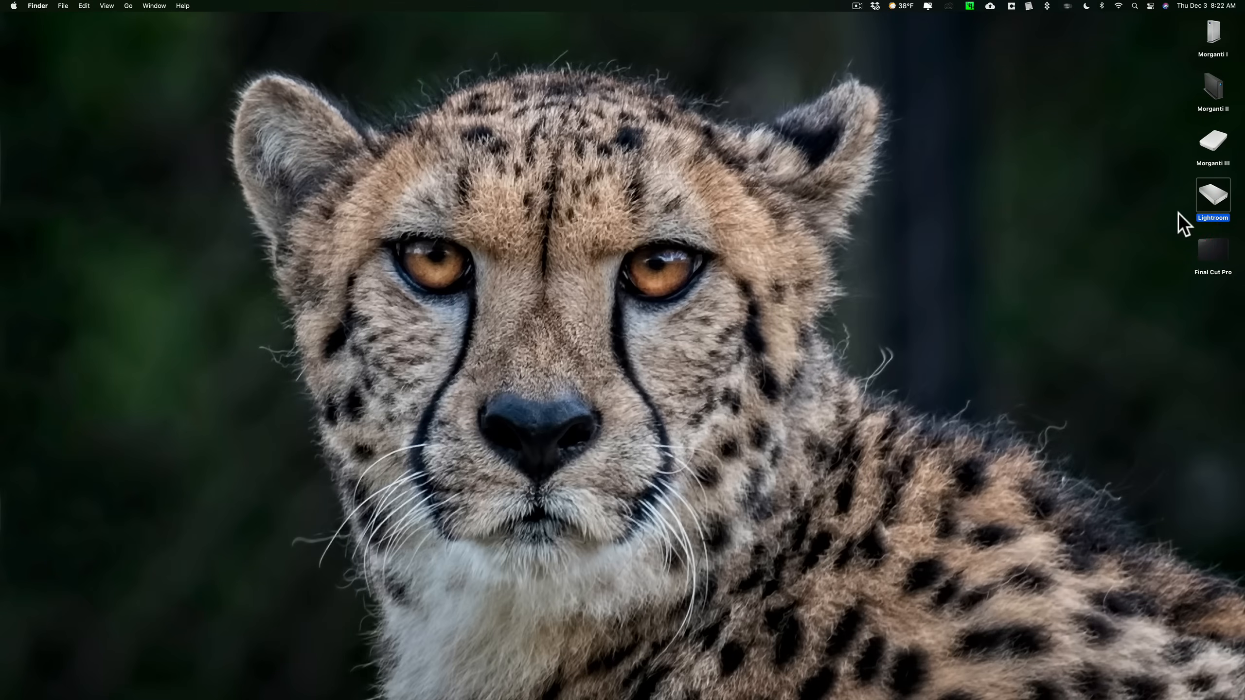
Step: Relaunch Lightroom Classic and show the second photo's Basic adjustments in Develop
{"action": "mouse_move", "coordinate": [732, 697]}
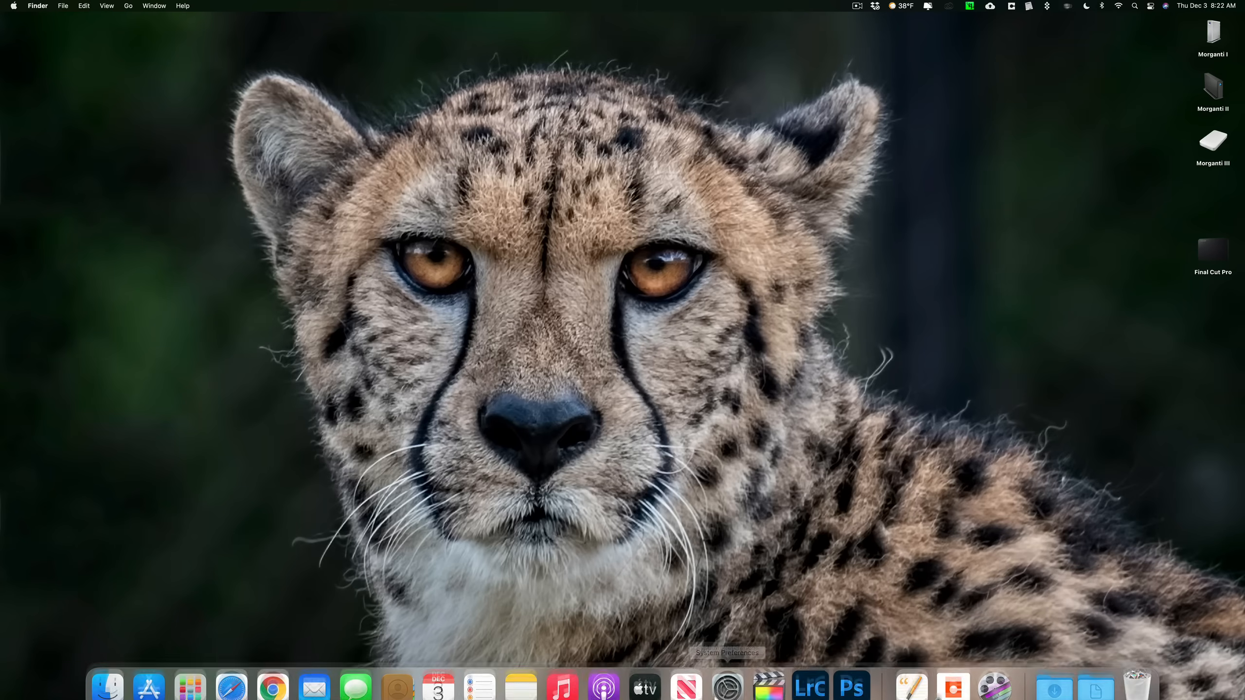
{"action": "left_click", "coordinate": [806, 675]}
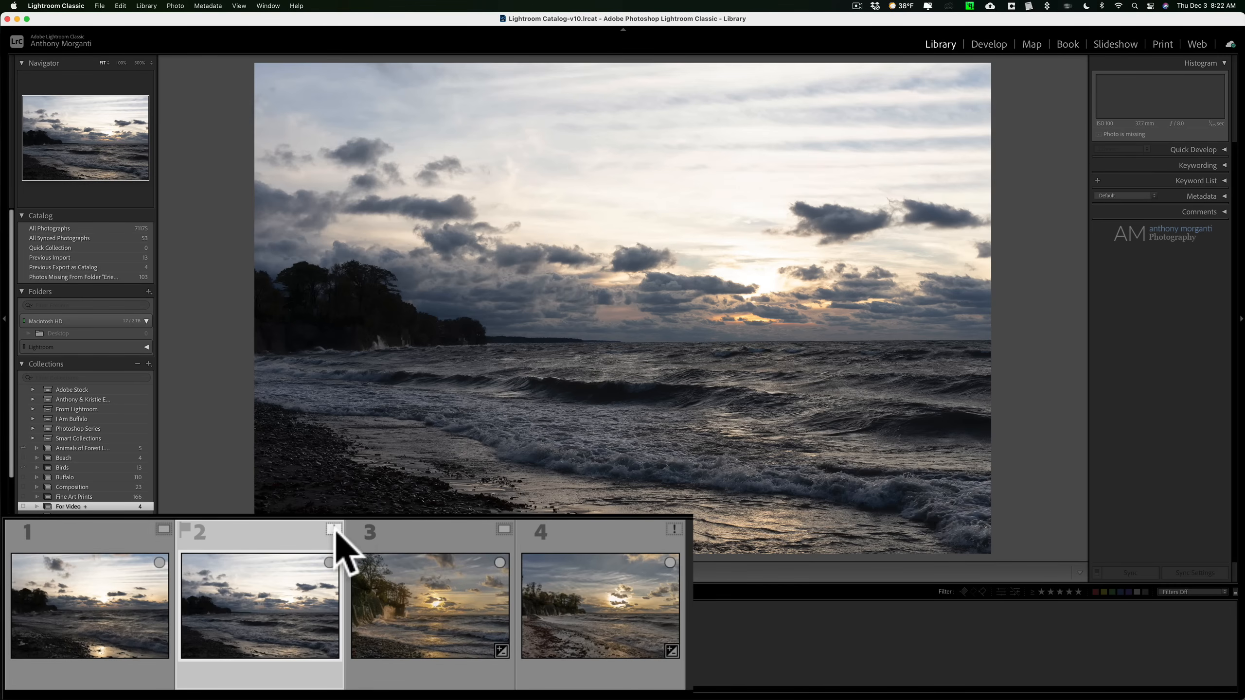
{"action": "left_click", "coordinate": [263, 556]}
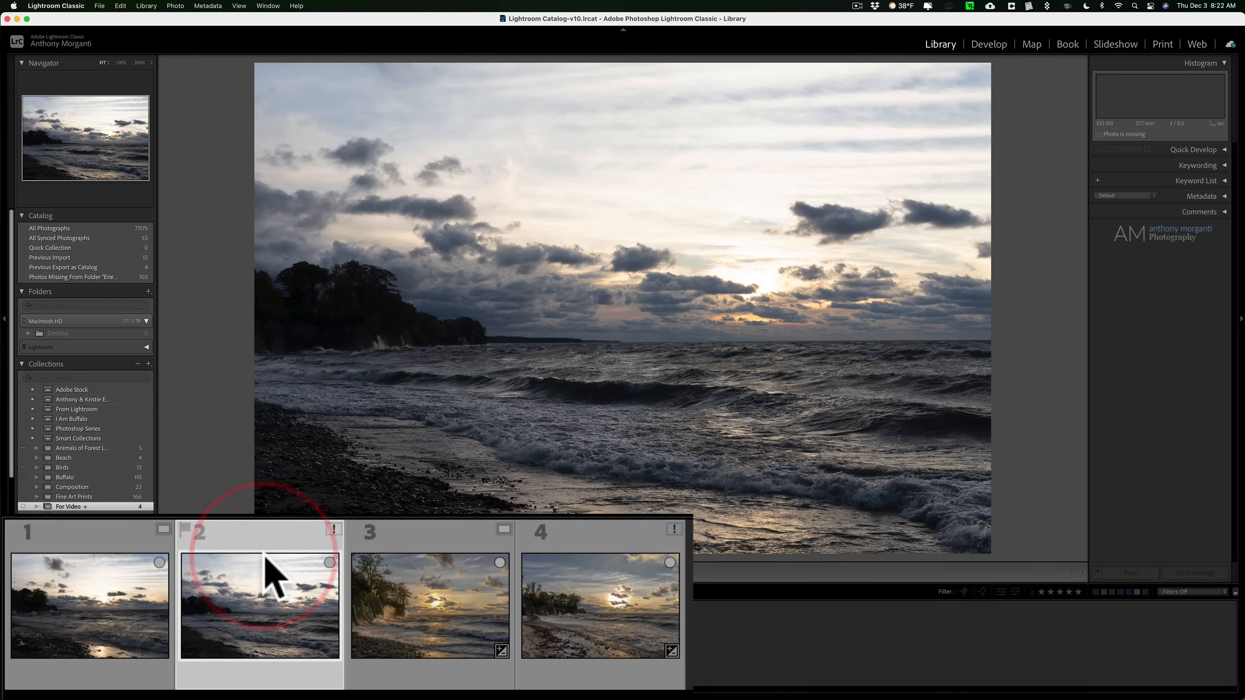
{"action": "left_click", "coordinate": [986, 47]}
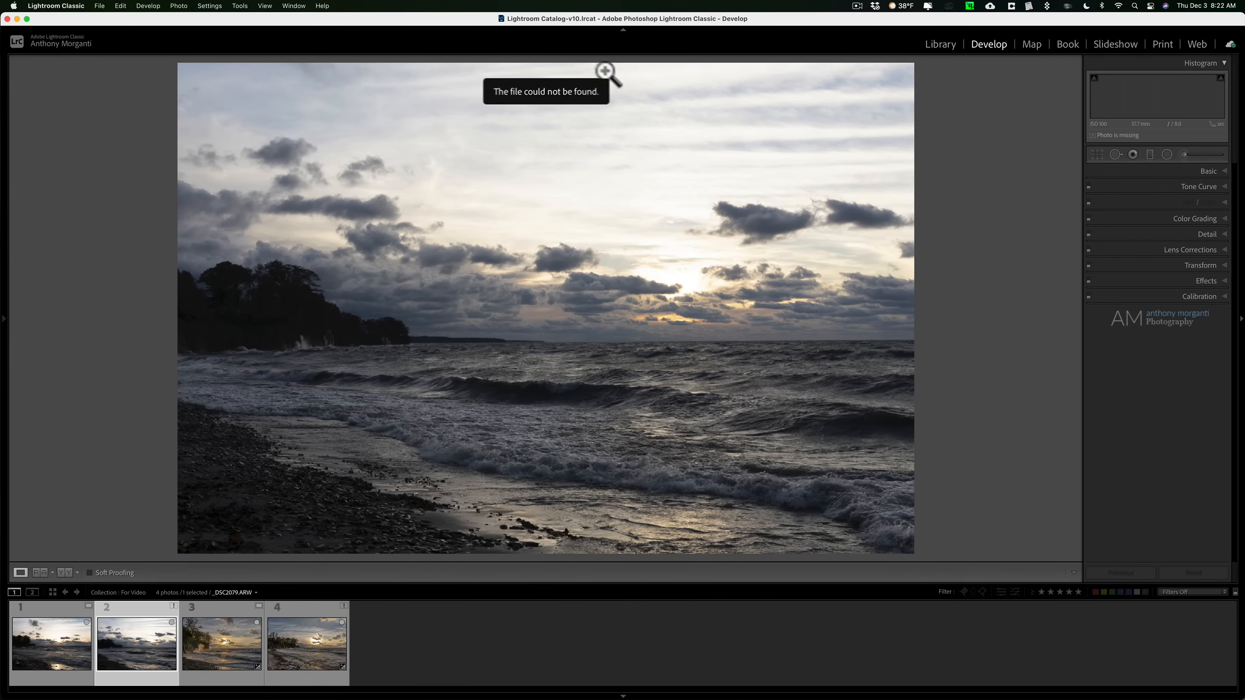
{"action": "left_click", "coordinate": [1202, 171]}
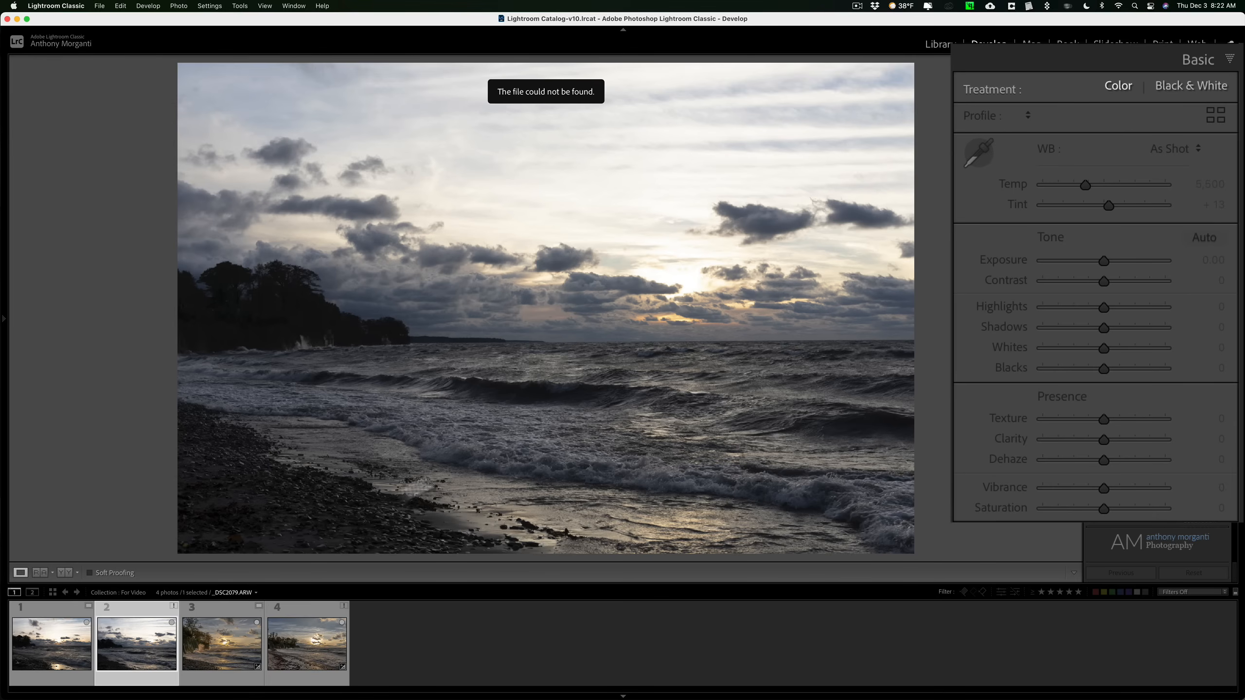
Step: Check whether the Basic adjustments are available for the fourth, first and third photos in Develop
{"action": "left_click", "coordinate": [305, 663]}
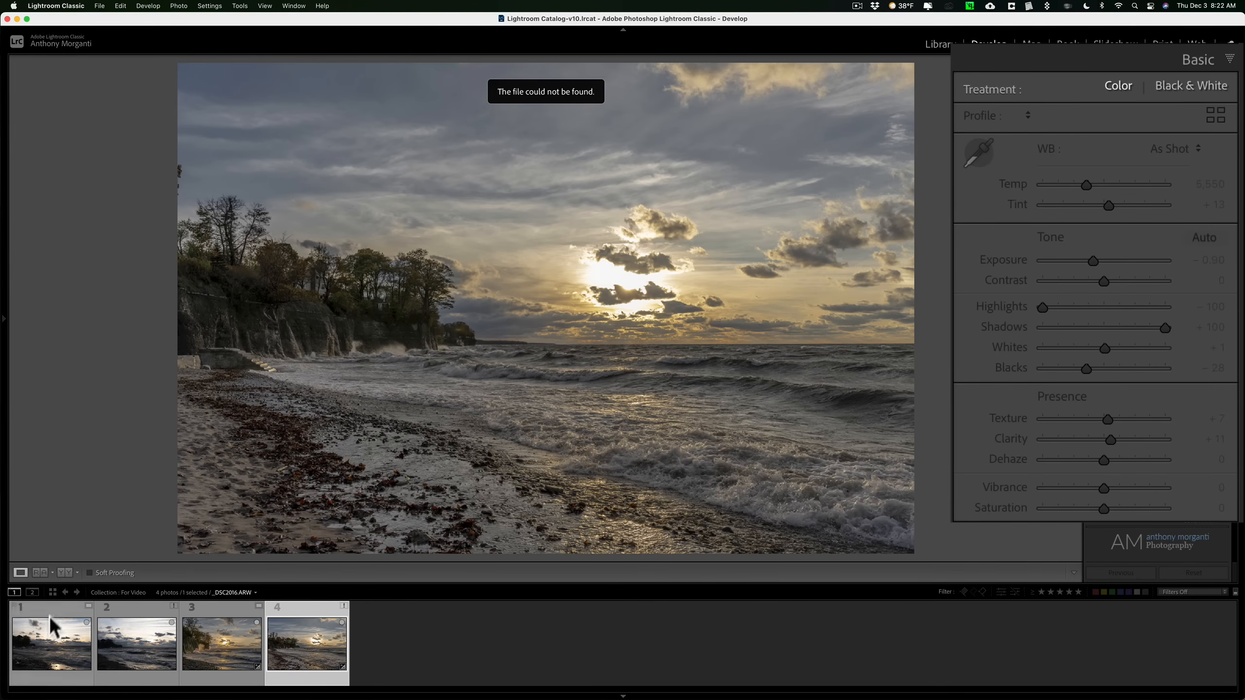
{"action": "left_click", "coordinate": [47, 634]}
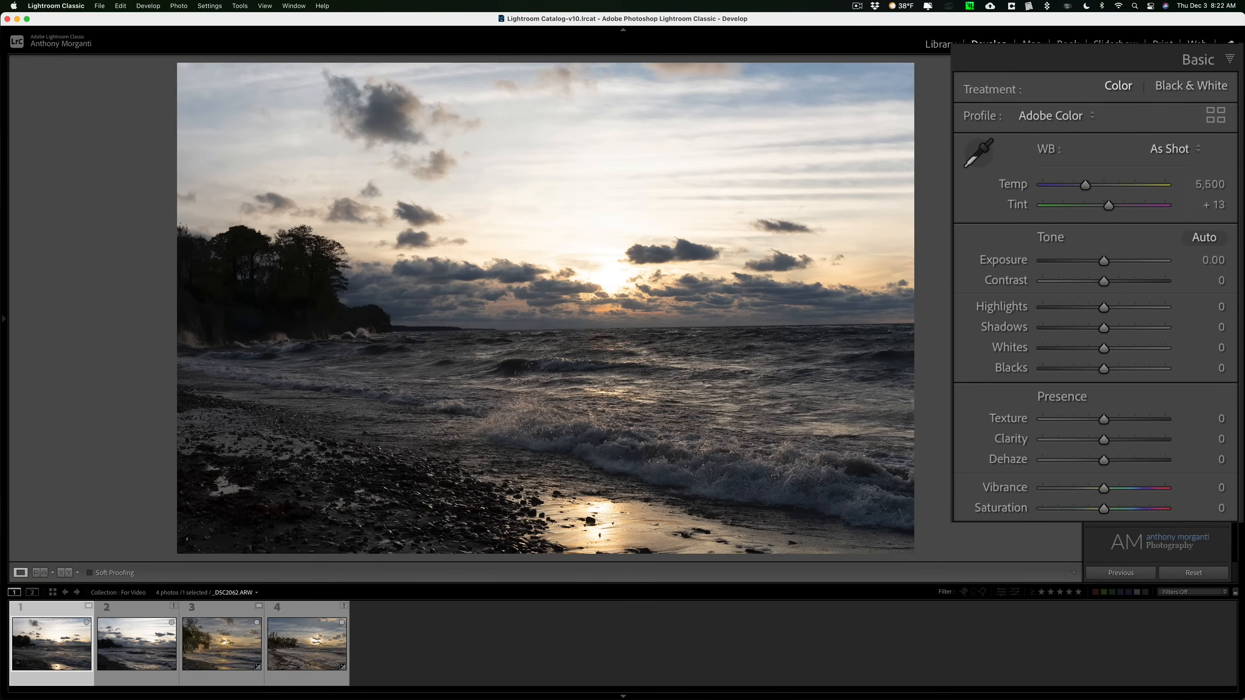
{"action": "left_click", "coordinate": [231, 640]}
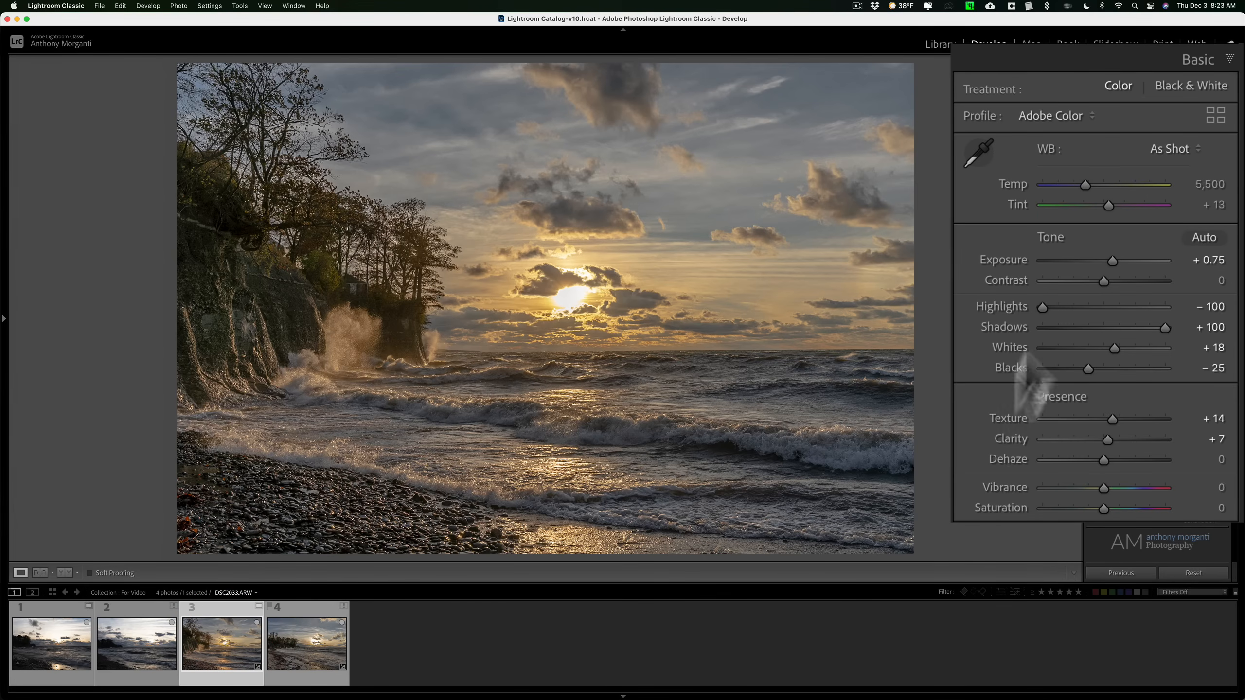
{"action": "left_click", "coordinate": [1198, 169]}
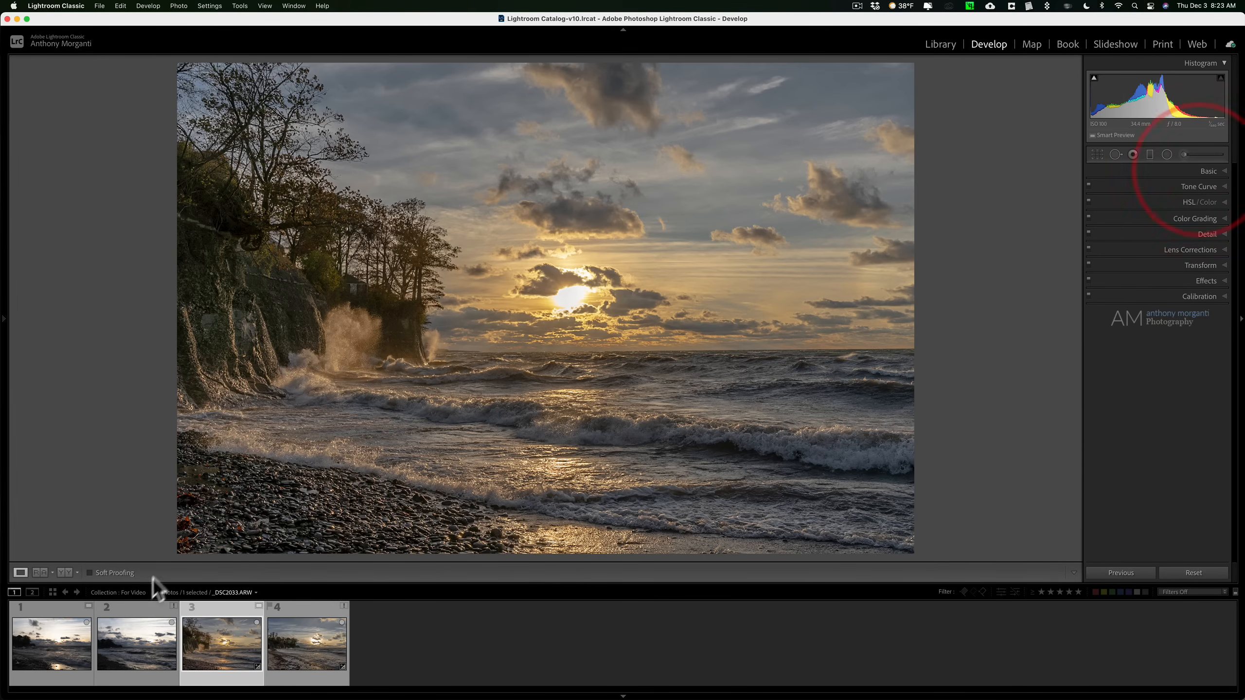
Step: Set the first photo's Highlights to -100, Shadows to +74, Whites to -3, Blacks to -20 and Texture to +18, and raise Clarity slightly
{"action": "left_click", "coordinate": [56, 640]}
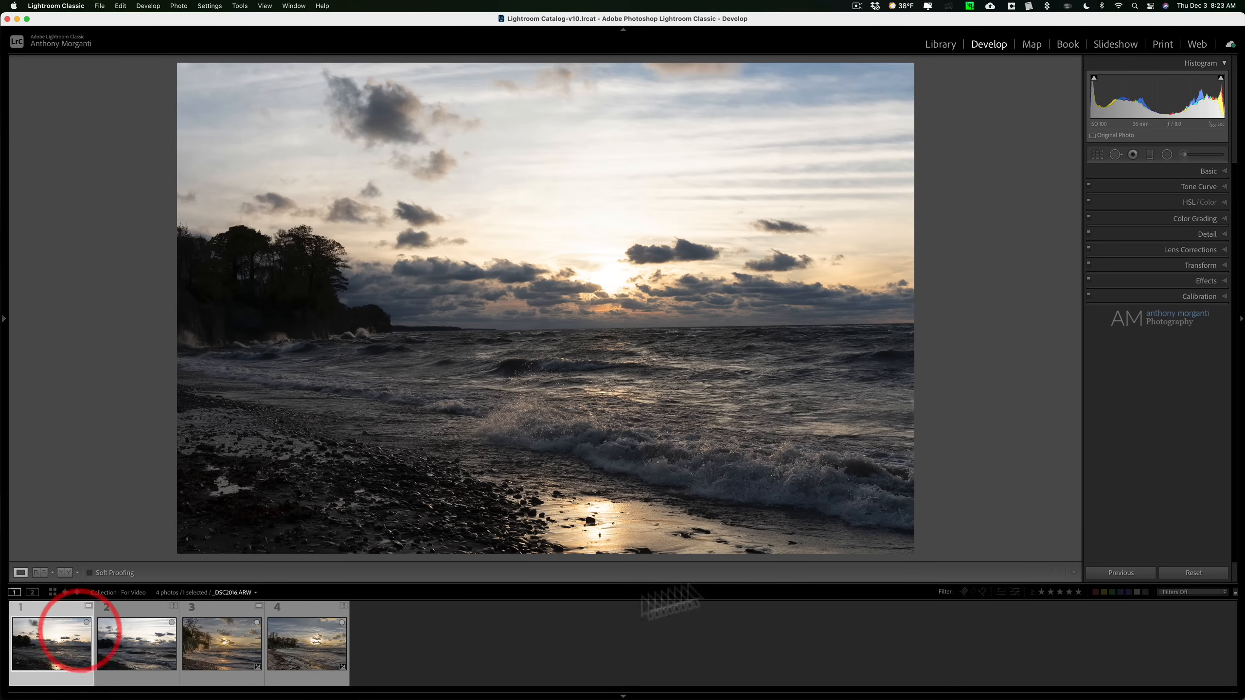
{"action": "left_click", "coordinate": [1211, 172]}
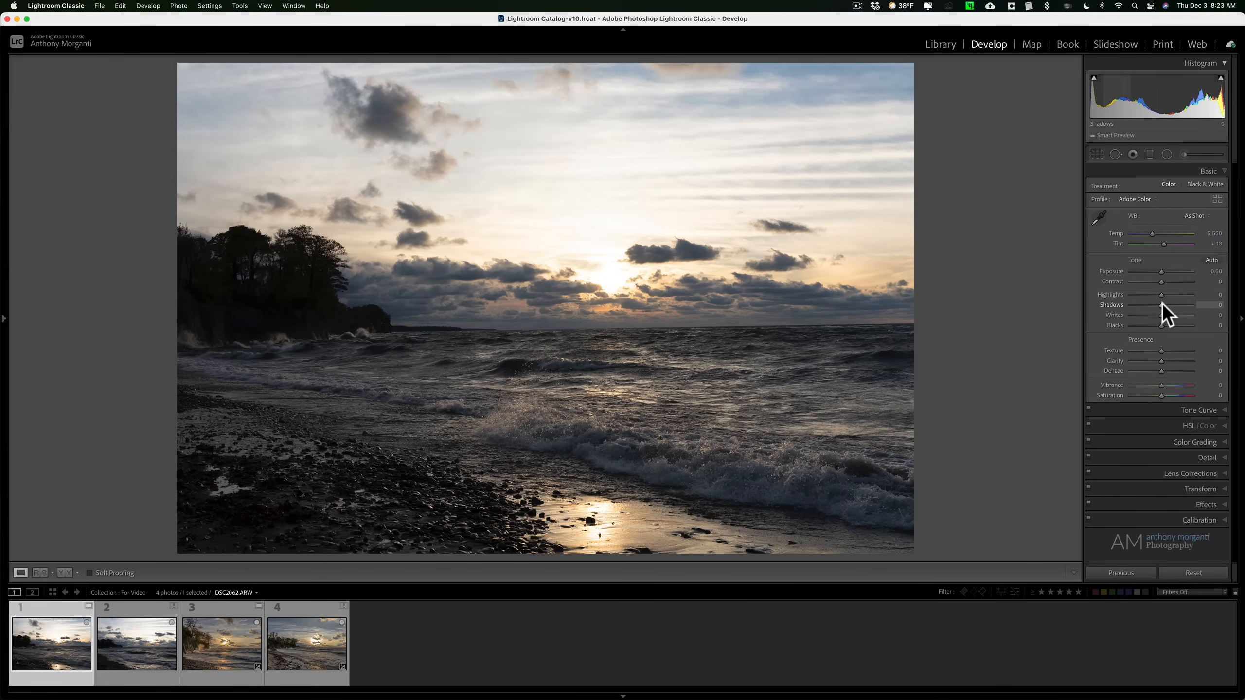
{"action": "left_click_drag", "start_coordinate": [1161, 304], "coordinate": [1127, 294]}
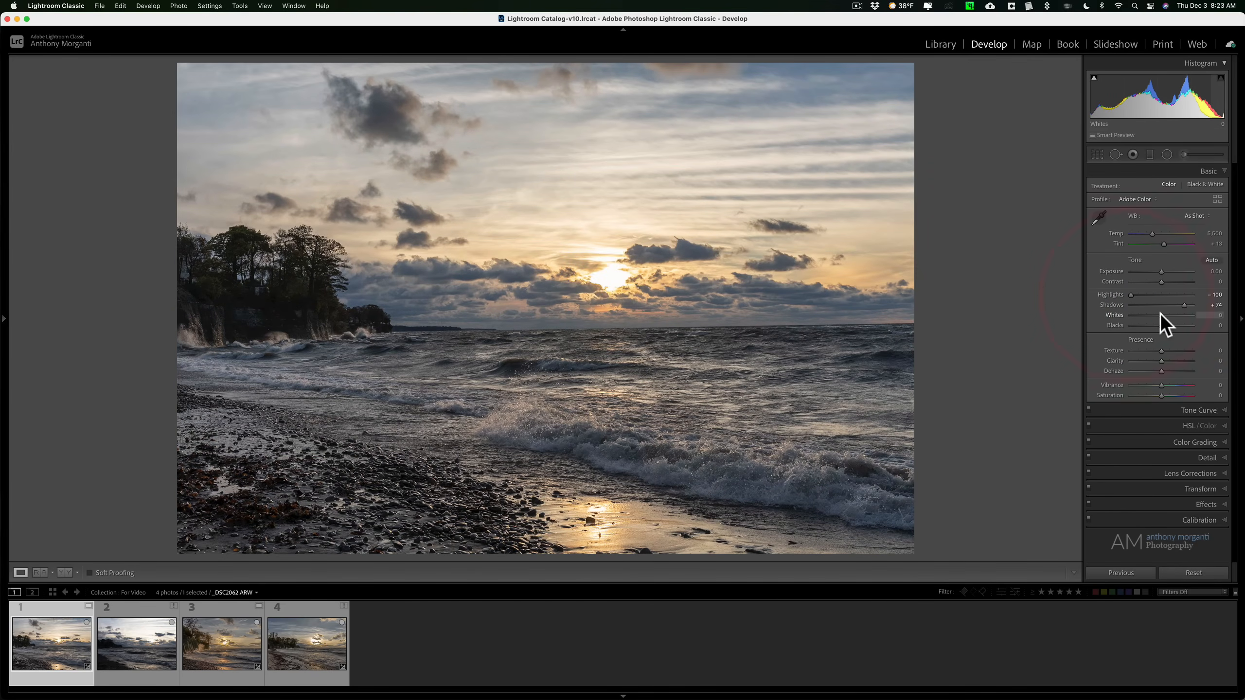
{"action": "left_click", "coordinate": [1160, 315], "text": "alt"}
{"action": "left_click_drag", "start_coordinate": [1160, 315], "coordinate": [1165, 360]}
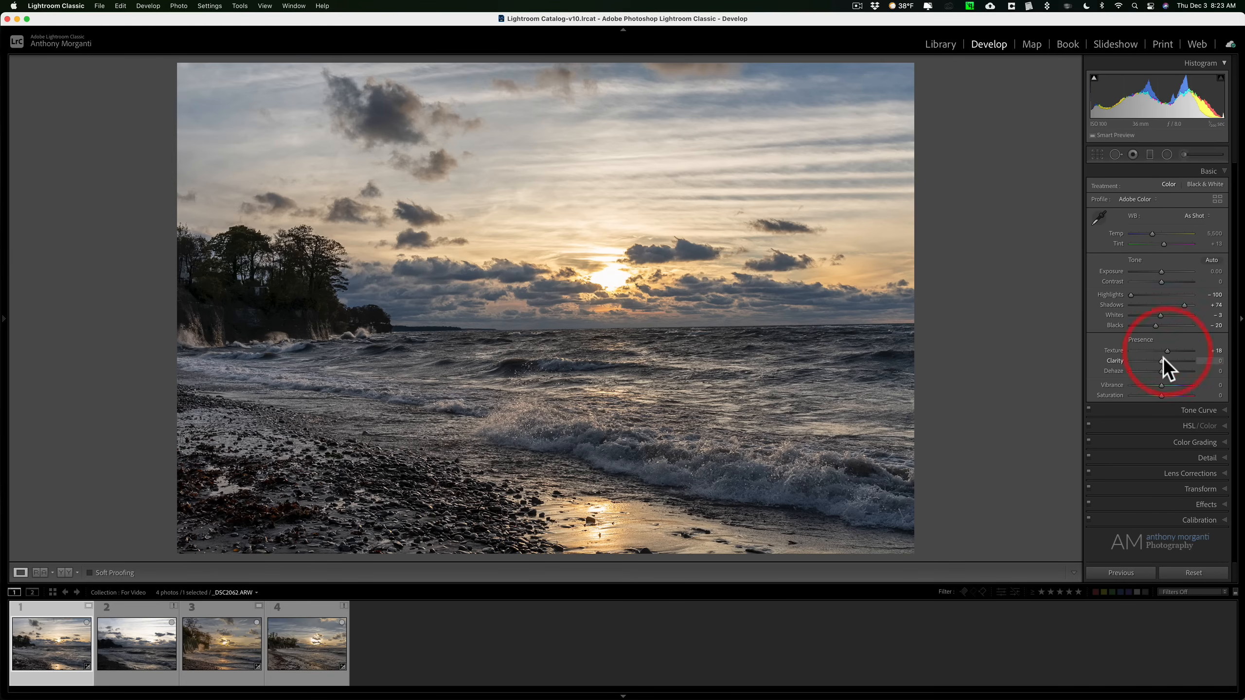
Step: Raise the Tone Curve's Darks to +35 and lower its Lights slightly on the first photo
{"action": "left_click", "coordinate": [1206, 410]}
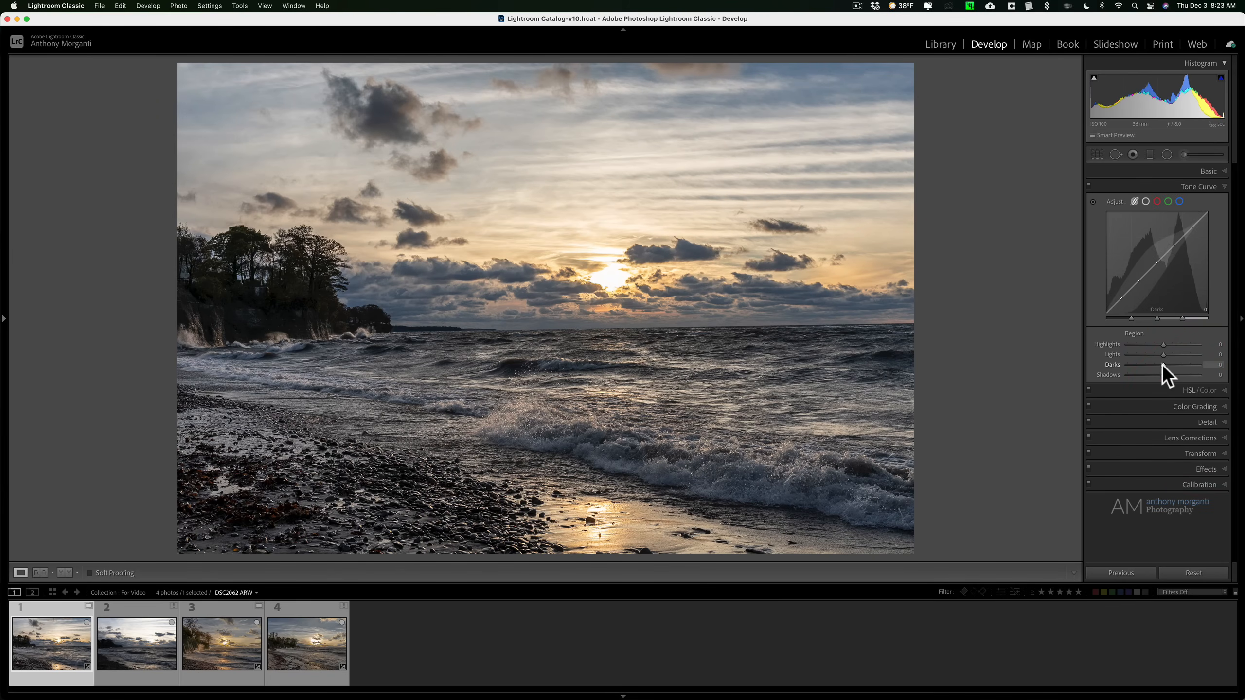
{"action": "mouse_move", "coordinate": [1161, 363]}
{"action": "left_mouse_down"}
{"action": "mouse_move", "coordinate": [1174, 364]}
{"action": "mouse_move", "coordinate": [1155, 353]}
{"action": "left_mouse_up"}
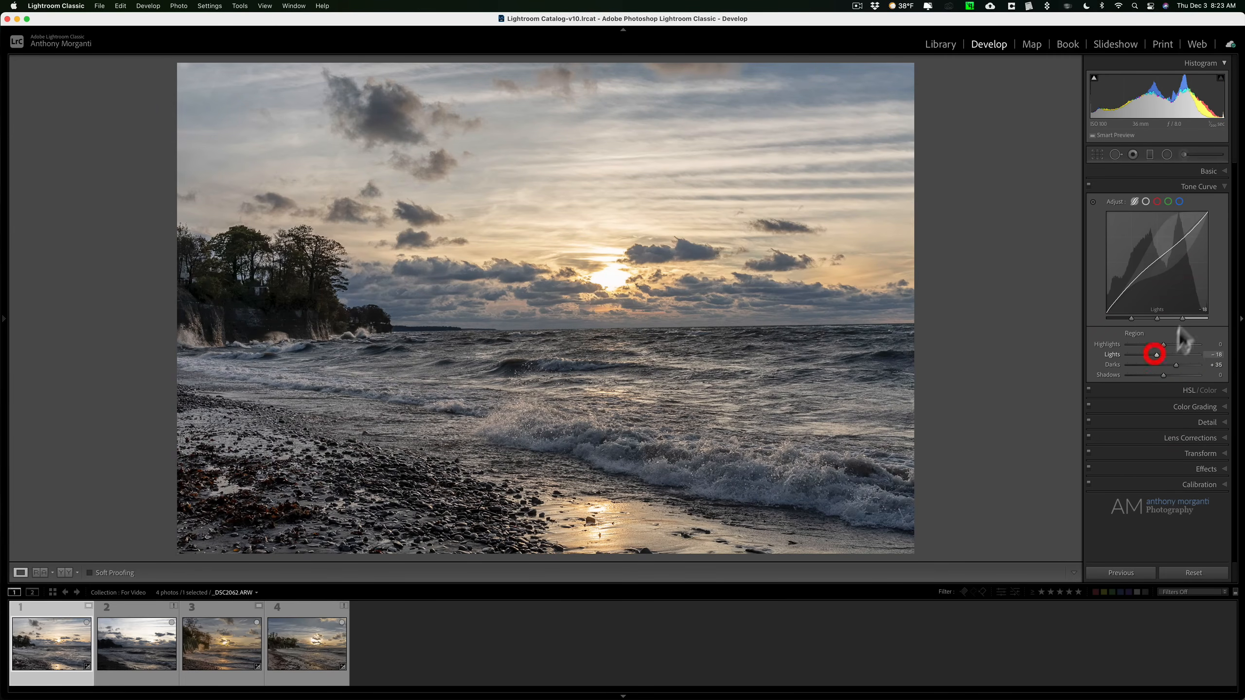
{"action": "left_click", "coordinate": [1199, 185]}
Step: Set the first photo's HSL Luminance to Orange -43, Yellow +25 and Blue -45
{"action": "left_click", "coordinate": [1228, 203]}
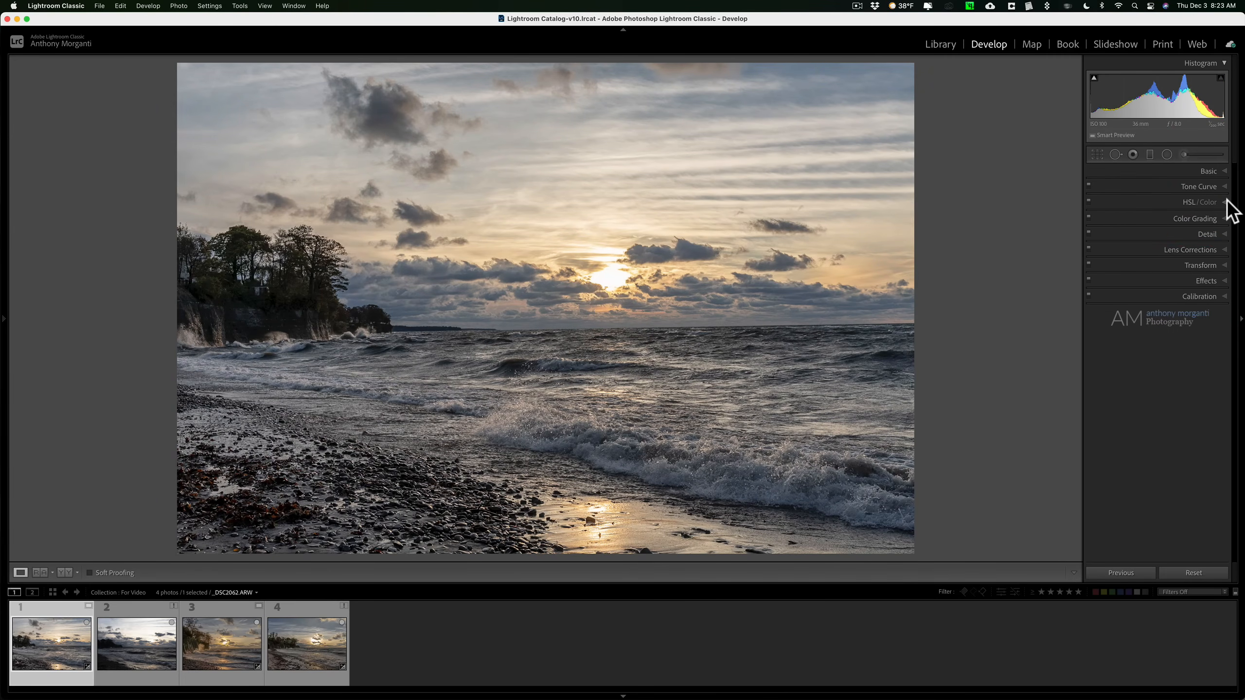
{"action": "left_click", "coordinate": [1136, 218]}
{"action": "left_click", "coordinate": [1169, 264]}
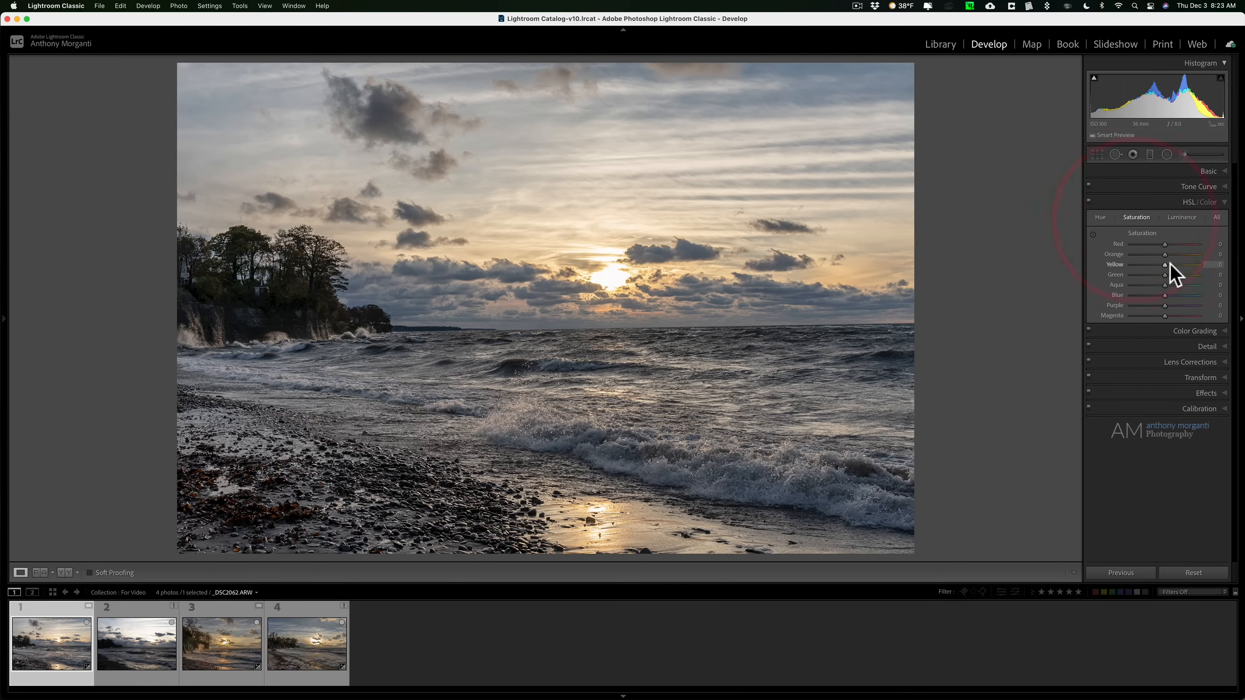
{"action": "left_click_drag", "start_coordinate": [1167, 263], "coordinate": [1149, 294]}
{"action": "left_click", "coordinate": [1181, 216]}
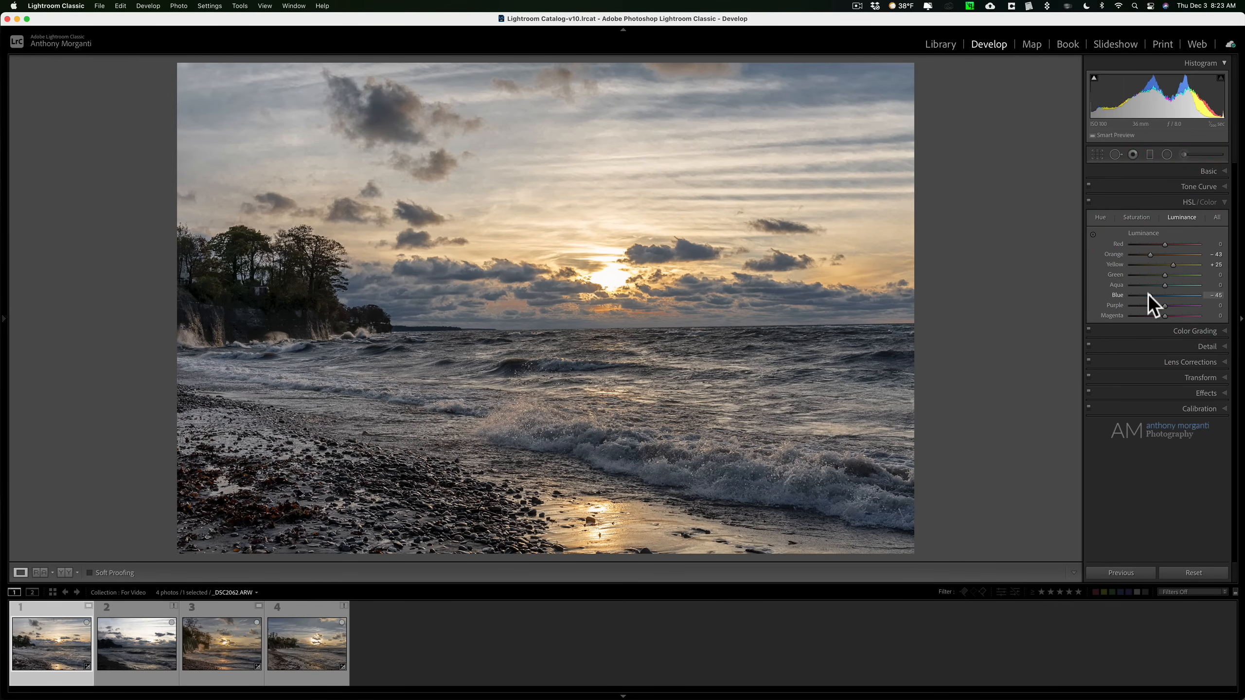
{"action": "left_click", "coordinate": [1223, 201]}
{"action": "left_click", "coordinate": [1222, 172]}
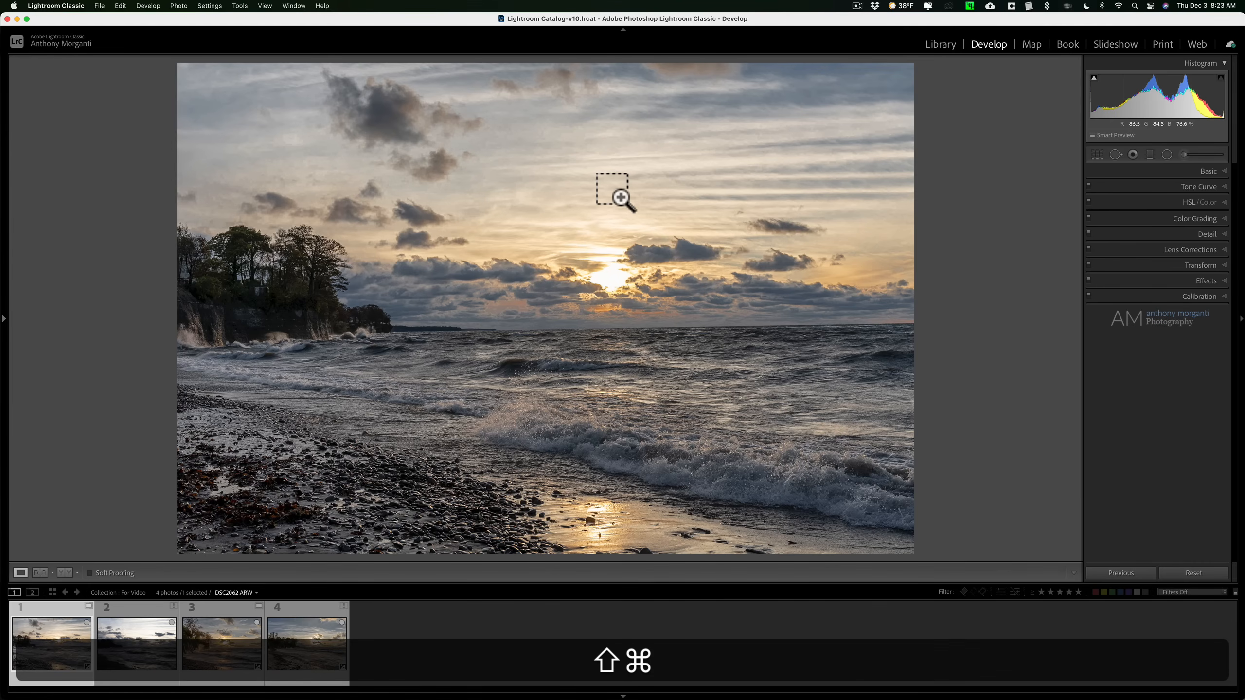
Step: Review the first photo's export settings, agreeing to use its Smart Preview for the missing original, and close them without exporting
{"action": "key", "text": "super+shift+e"}
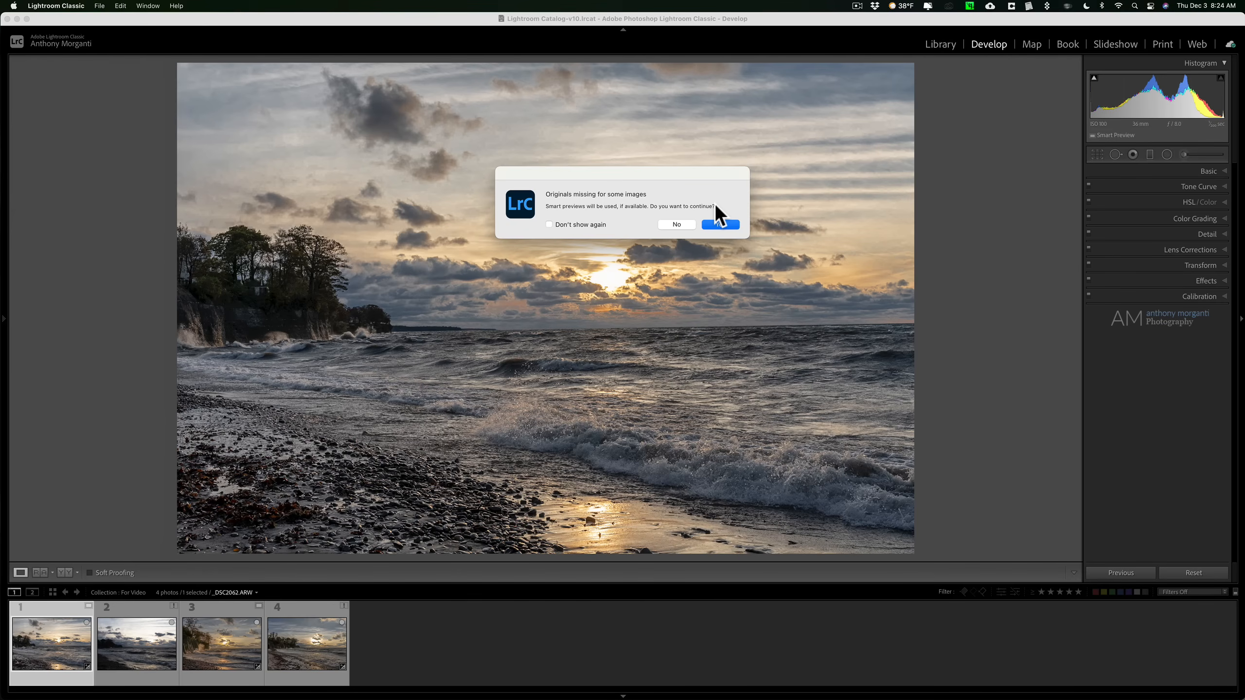
{"action": "left_click", "coordinate": [715, 224]}
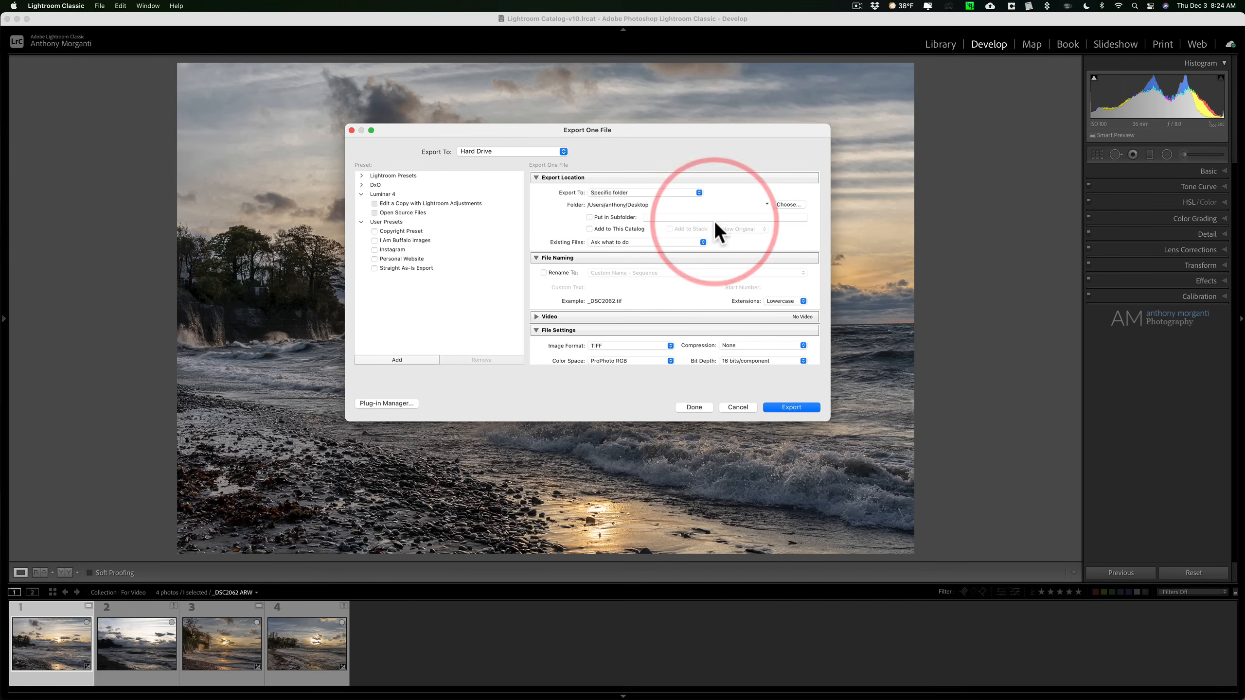
{"action": "left_click", "coordinate": [734, 407]}
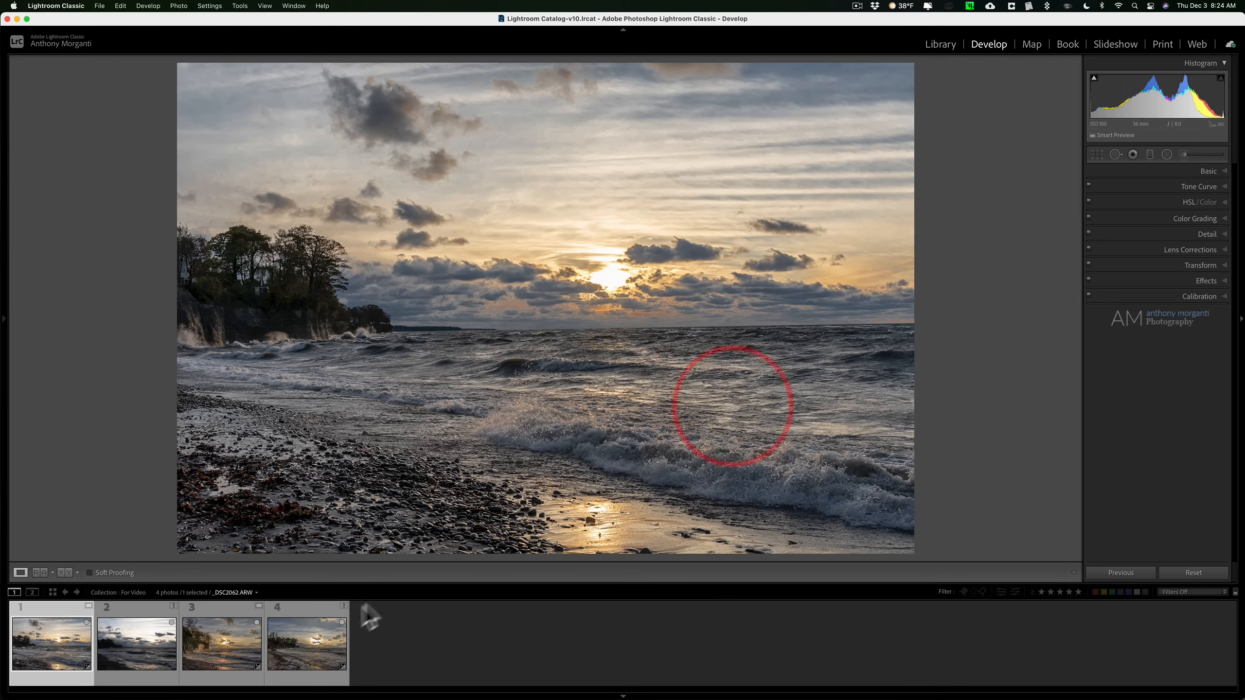
Step: Set the third photo's Exposure to +0.50 and Contrast to +18 in the Basic adjustments
{"action": "left_click", "coordinate": [241, 643]}
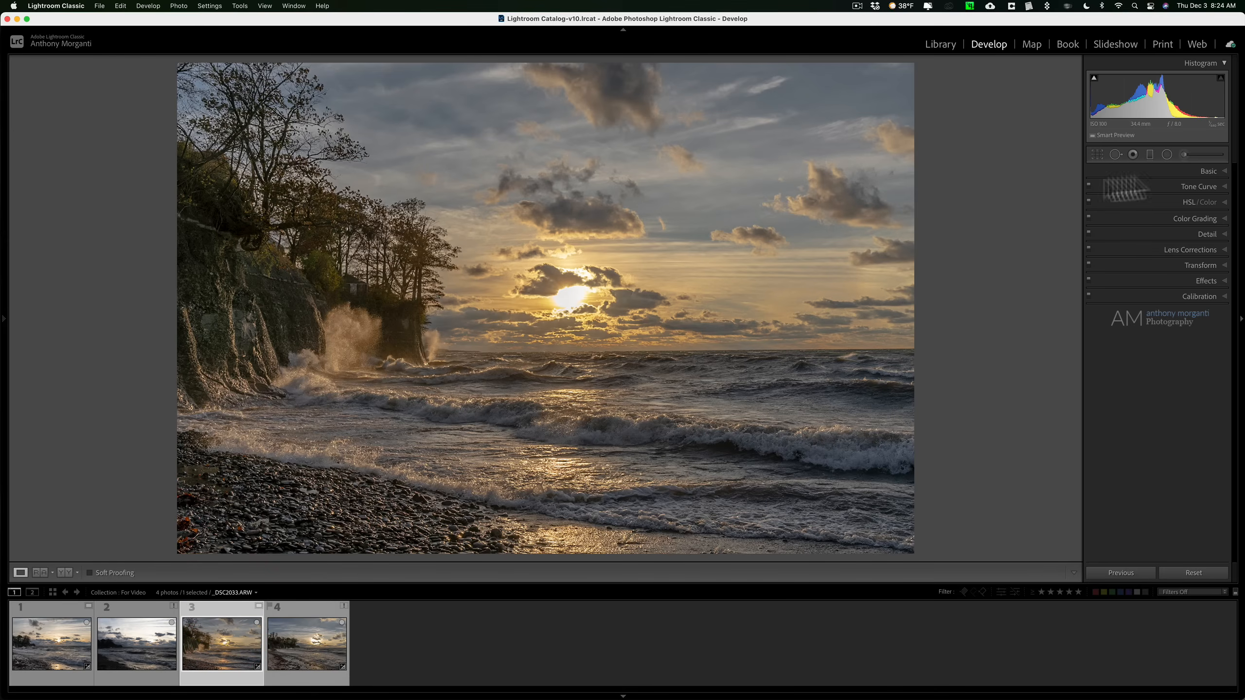
{"action": "left_click", "coordinate": [1205, 171]}
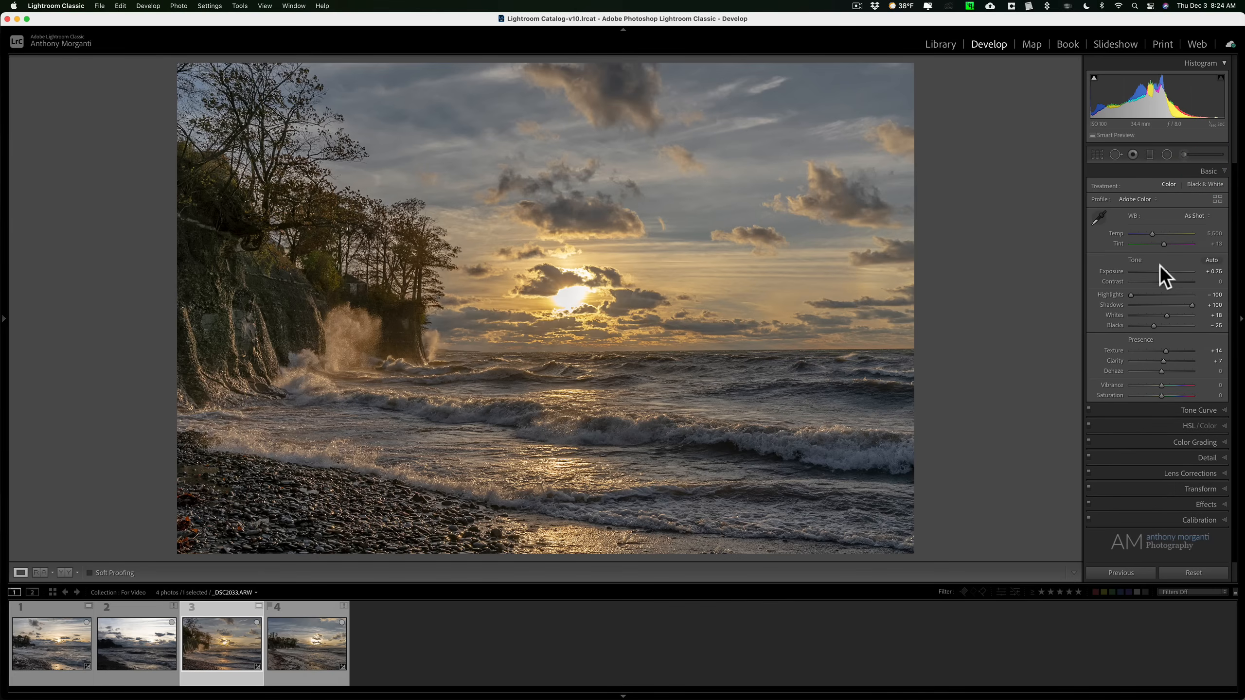
{"action": "left_click_drag", "start_coordinate": [1166, 271], "coordinate": [1166, 281]}
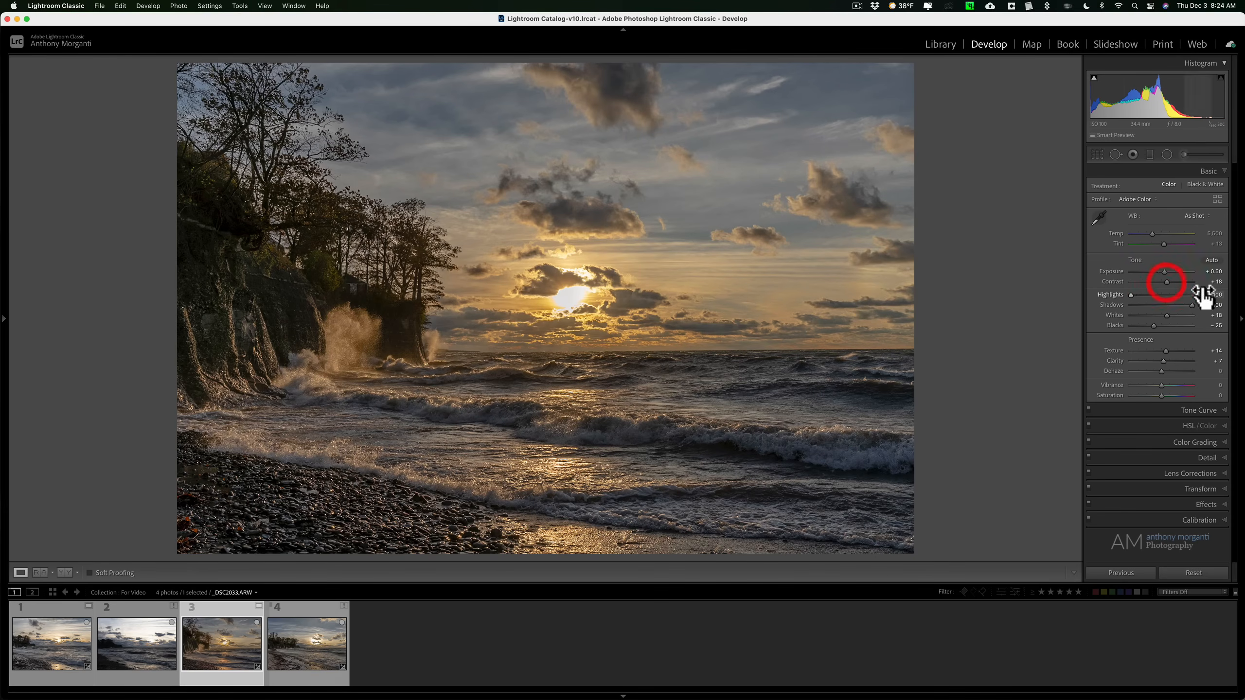
{"action": "left_click", "coordinate": [1205, 171]}
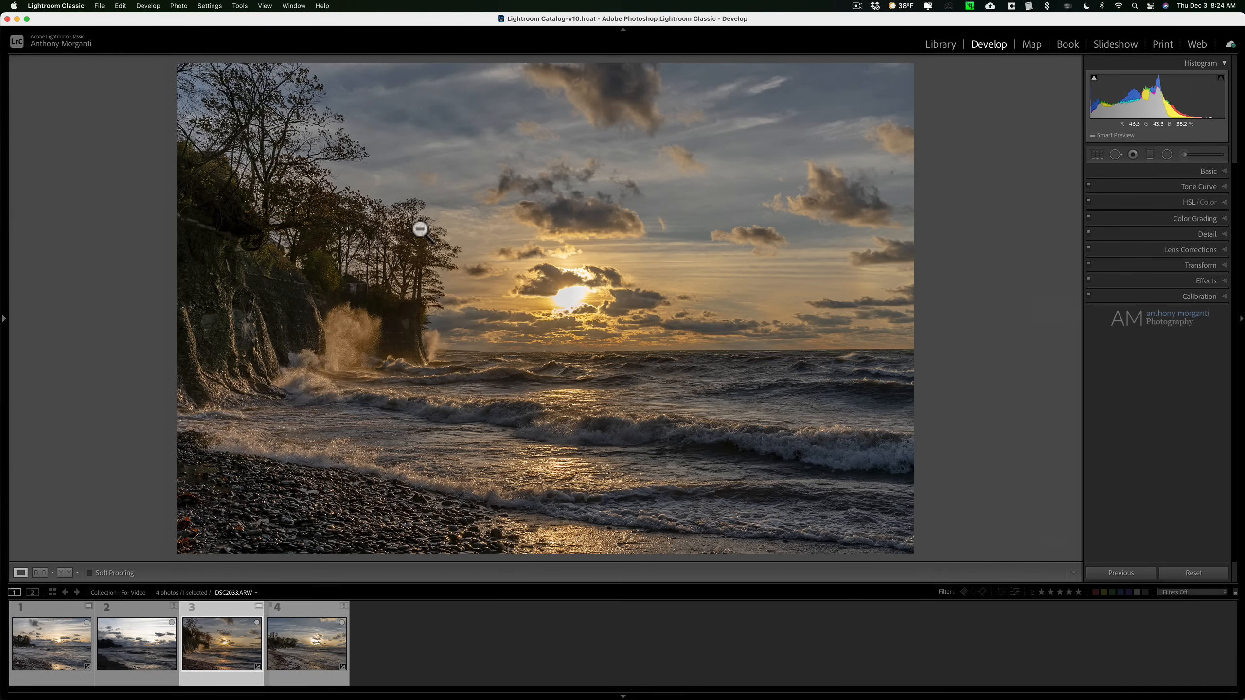
Step: Check the desktop for the reconnected Lightroom drive, and check the second photo's Basic adjustments in Develop
{"action": "left_click", "coordinate": [17, 18]}
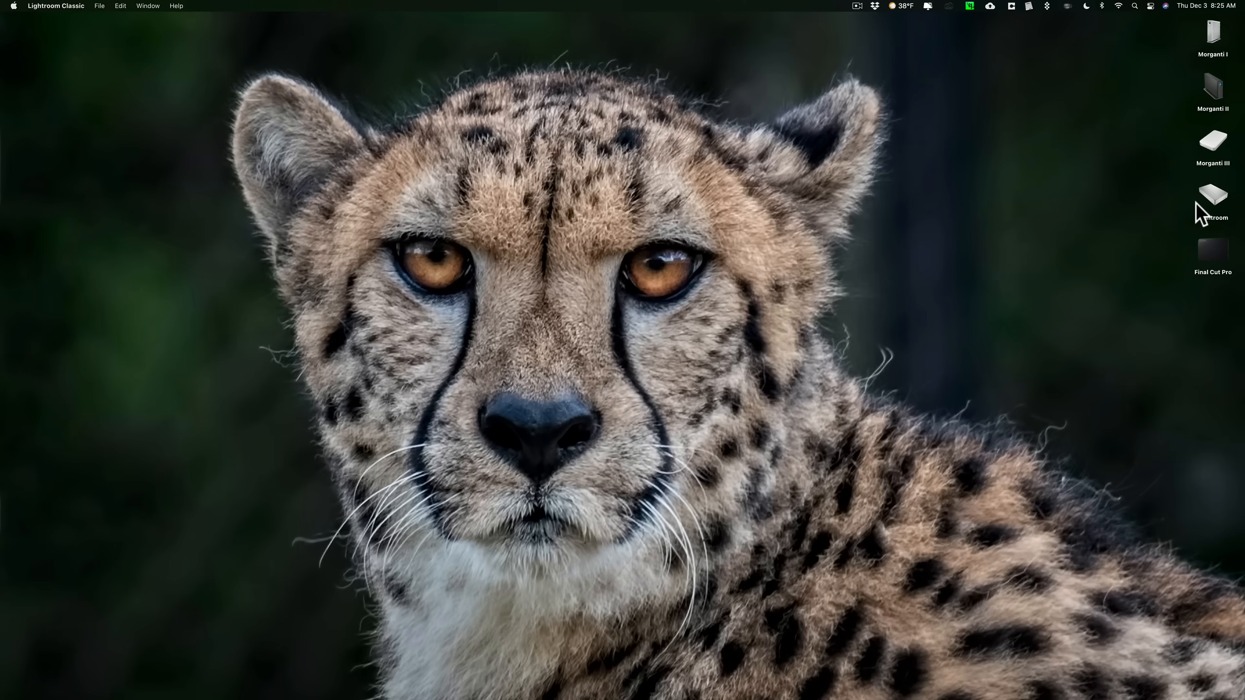
{"action": "left_click", "coordinate": [795, 681]}
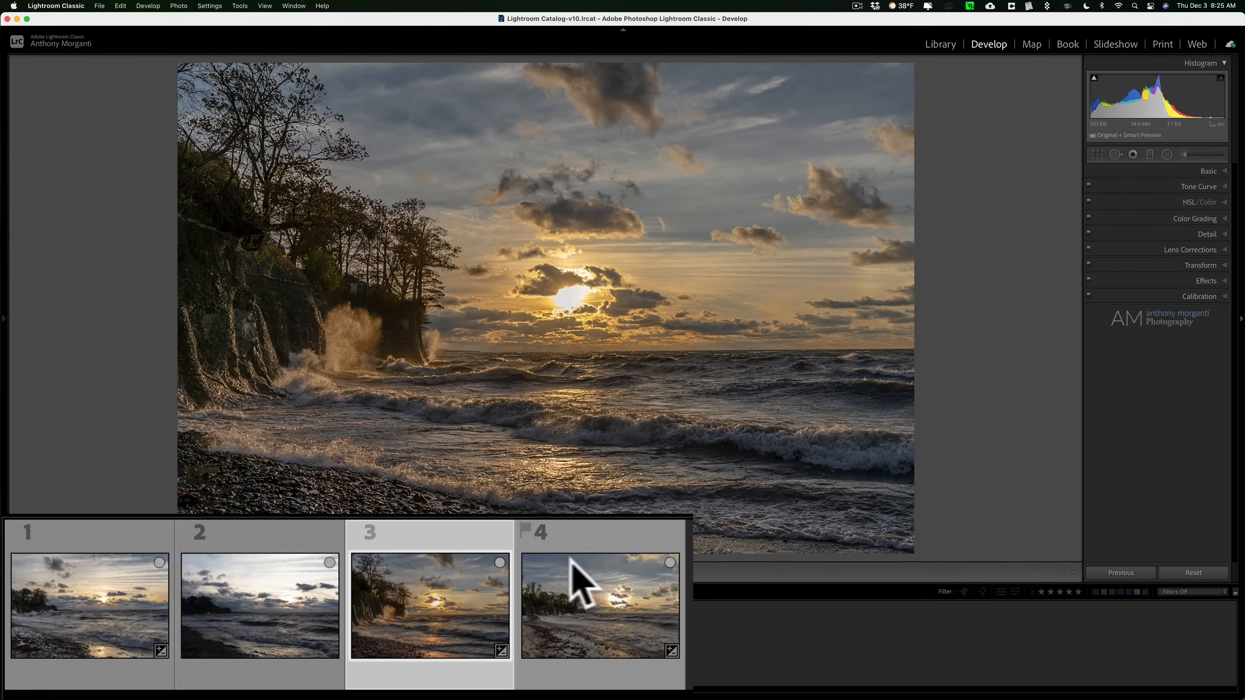
{"action": "left_click", "coordinate": [300, 584]}
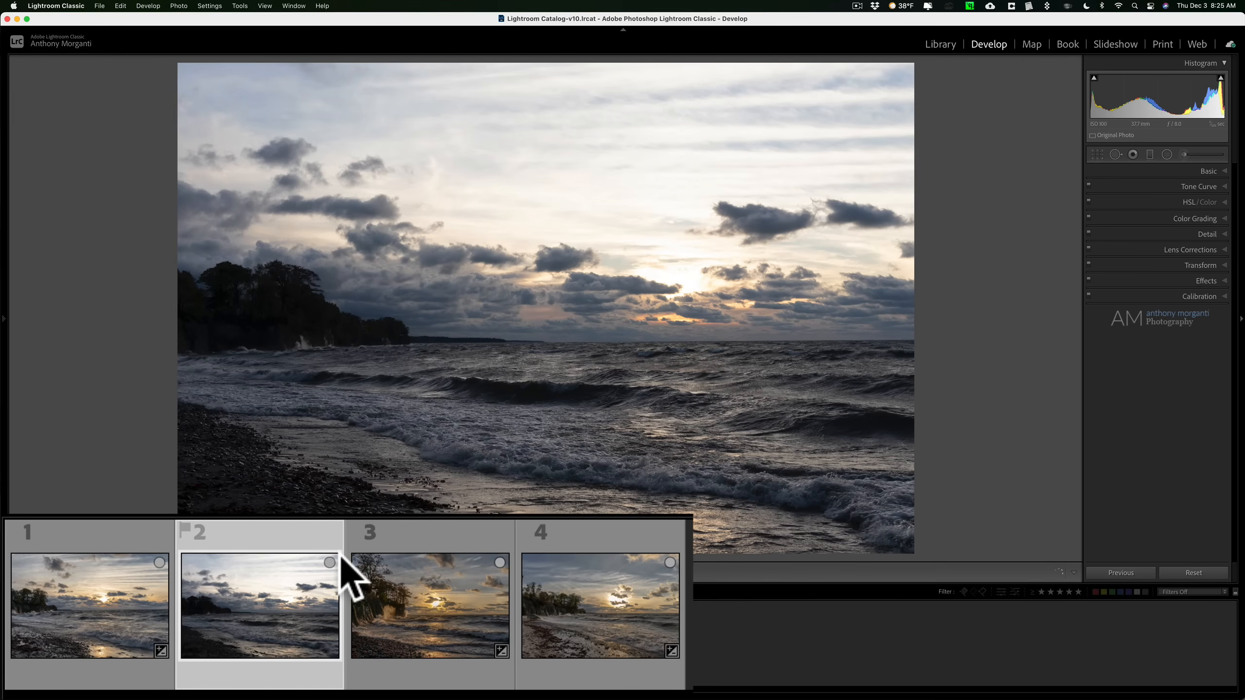
{"action": "left_click", "coordinate": [1213, 170]}
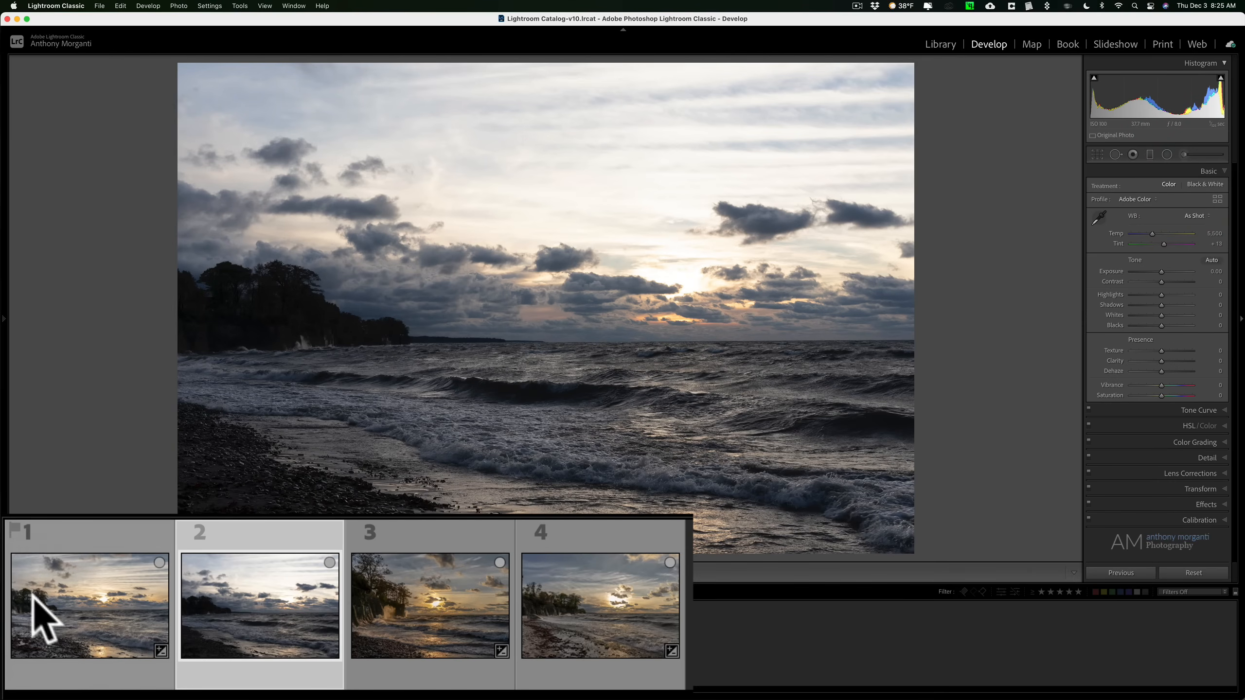
Step: Review the export settings for the first photo with its original back online, and close them without exporting
{"action": "left_click", "coordinate": [73, 599]}
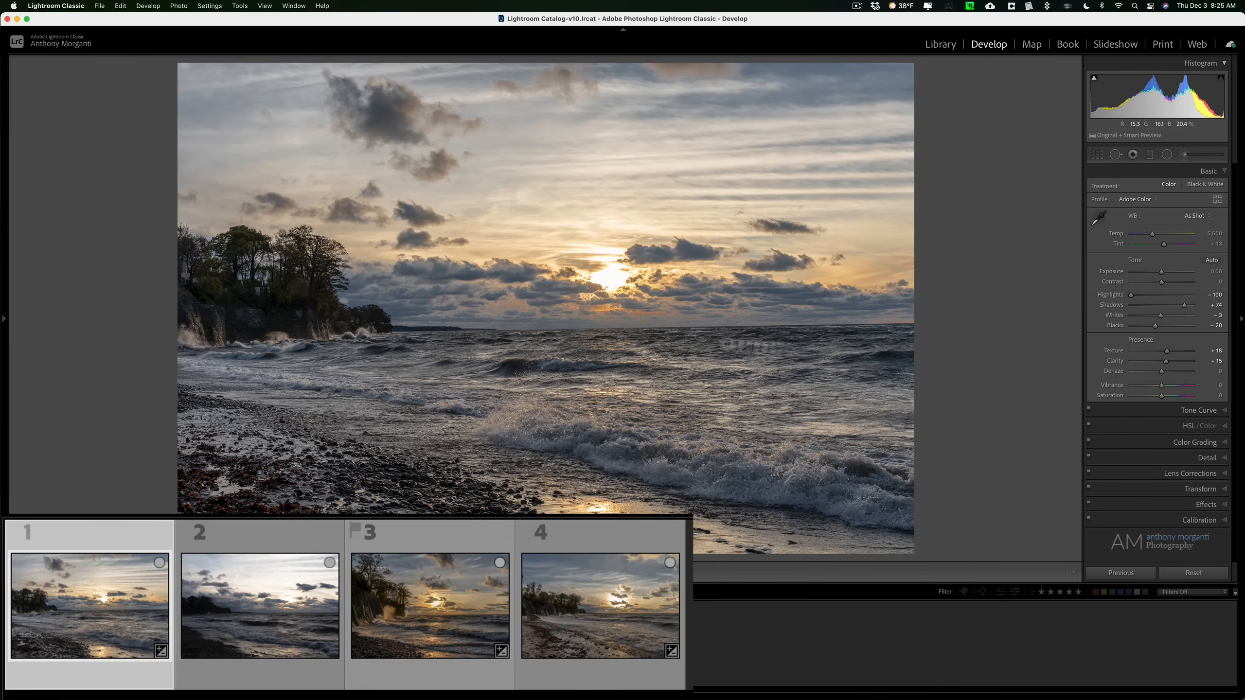
{"action": "key", "text": "shift+super"}
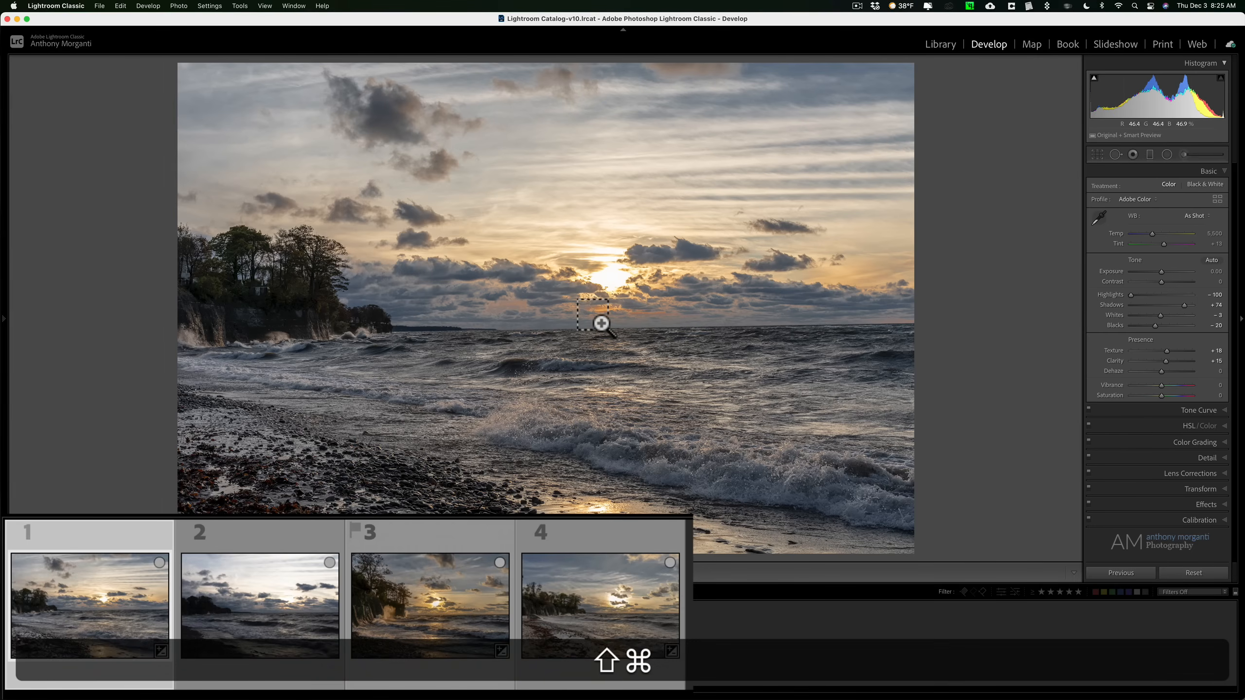
{"action": "key", "text": "shift+super+e"}
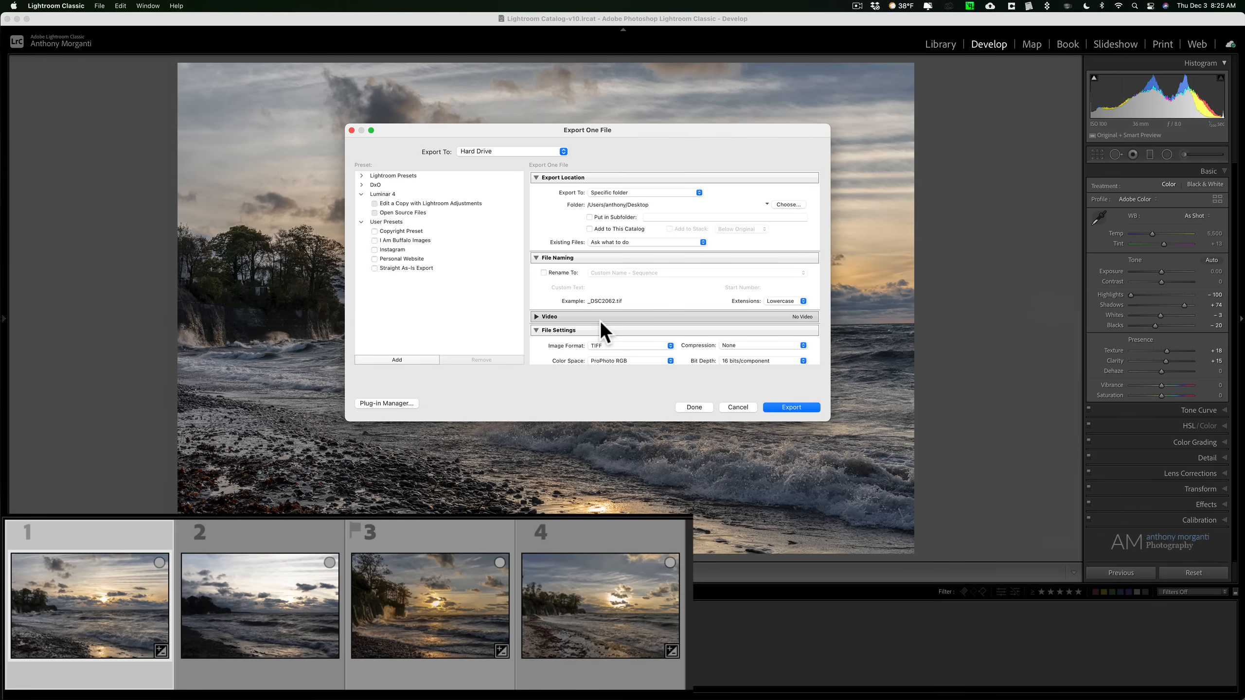
{"action": "scroll", "coordinate": [592, 232], "scroll_direction": "down", "scroll_amount": 5}
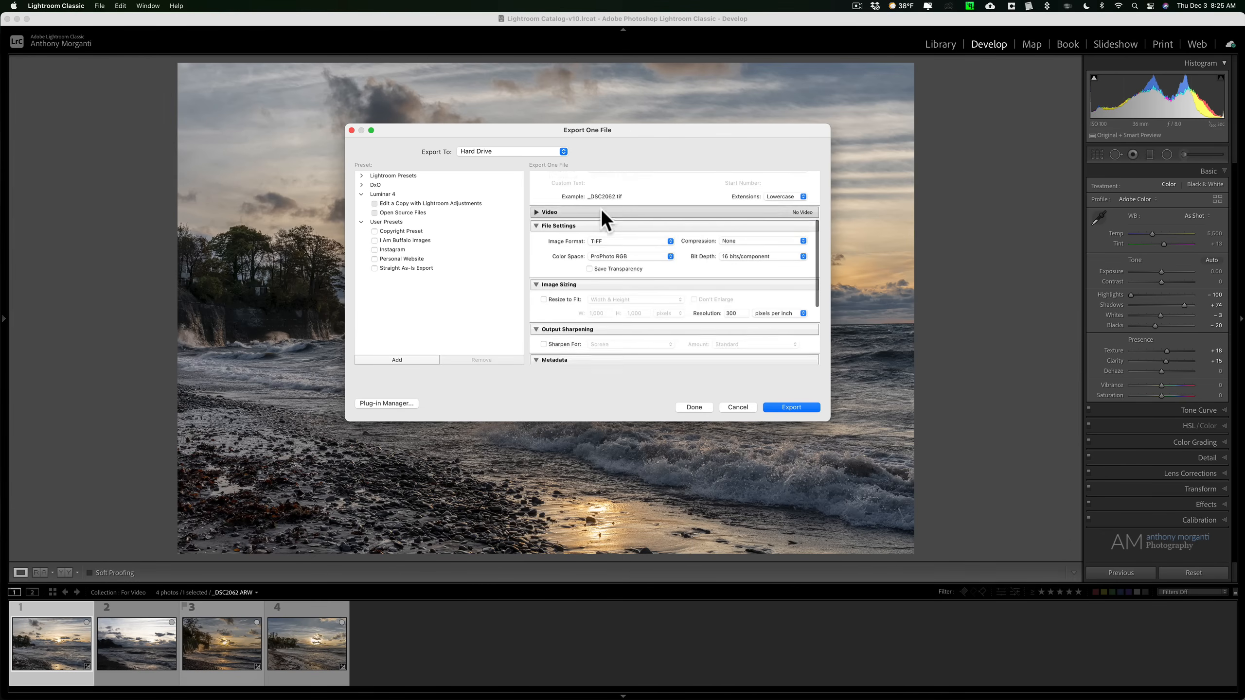
{"action": "scroll", "coordinate": [600, 209], "scroll_direction": "up", "scroll_amount": 5}
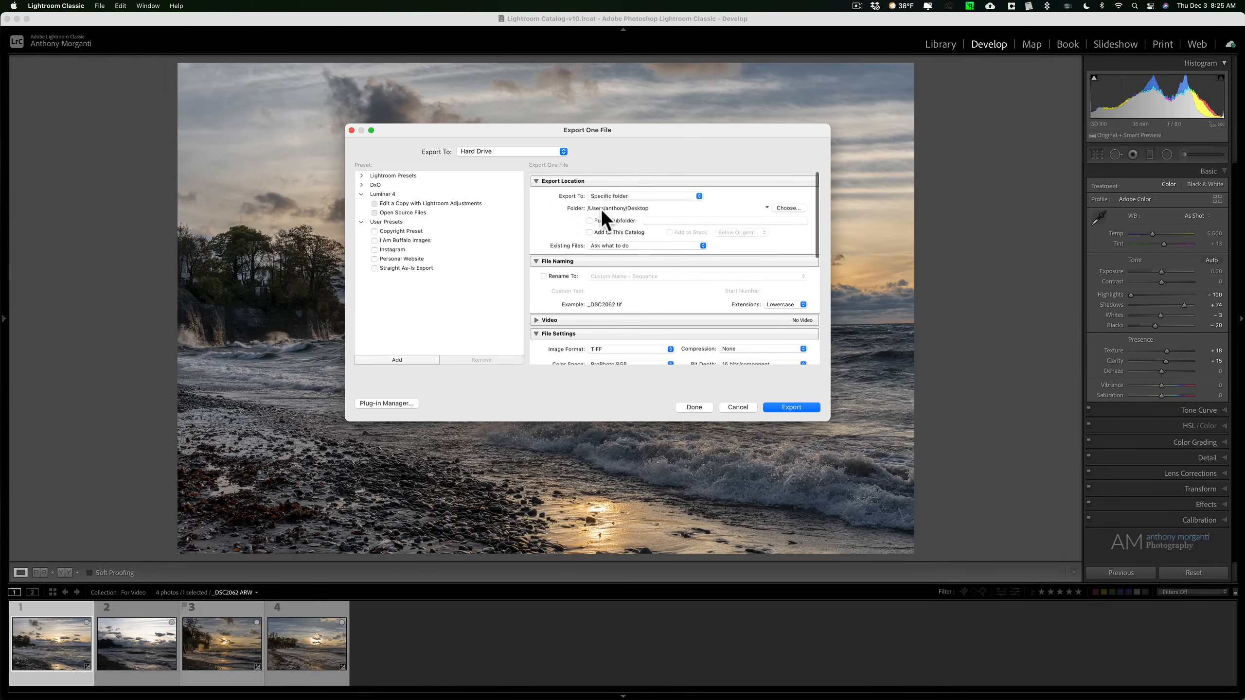
{"action": "left_click", "coordinate": [737, 406]}
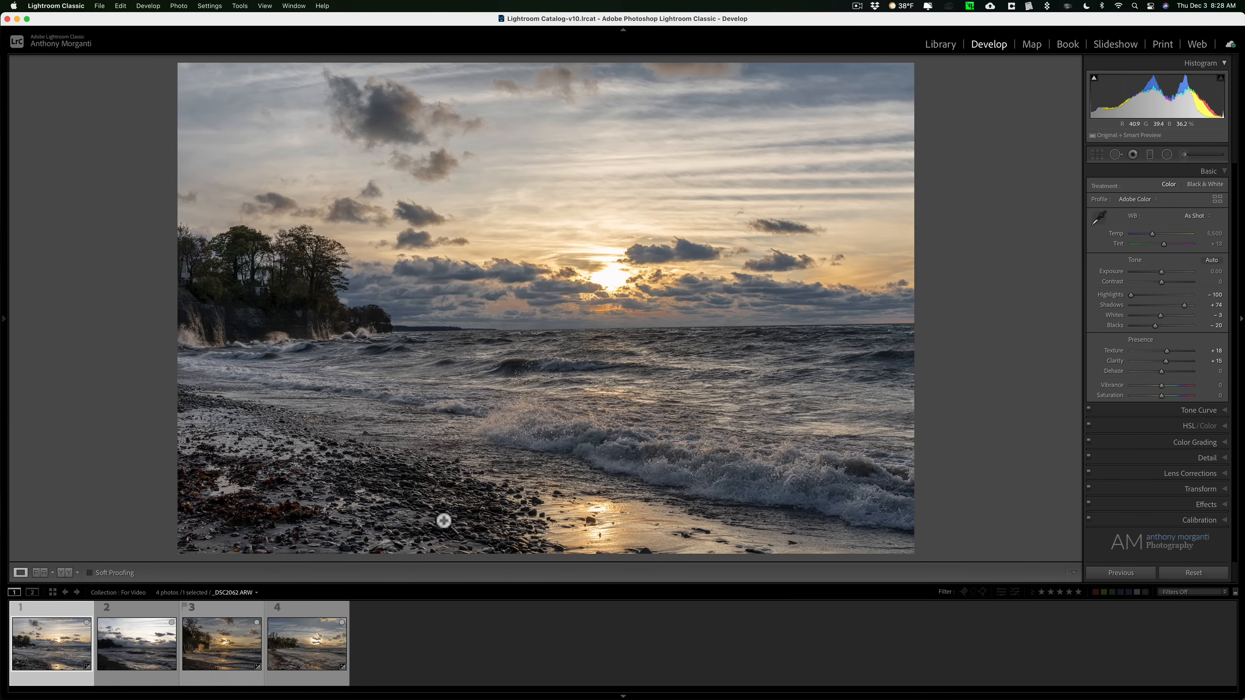
Step: Select all four photos in the Library, request discarding their Smart Previews, and cancel at the confirmation
{"action": "left_click", "coordinate": [292, 654]}
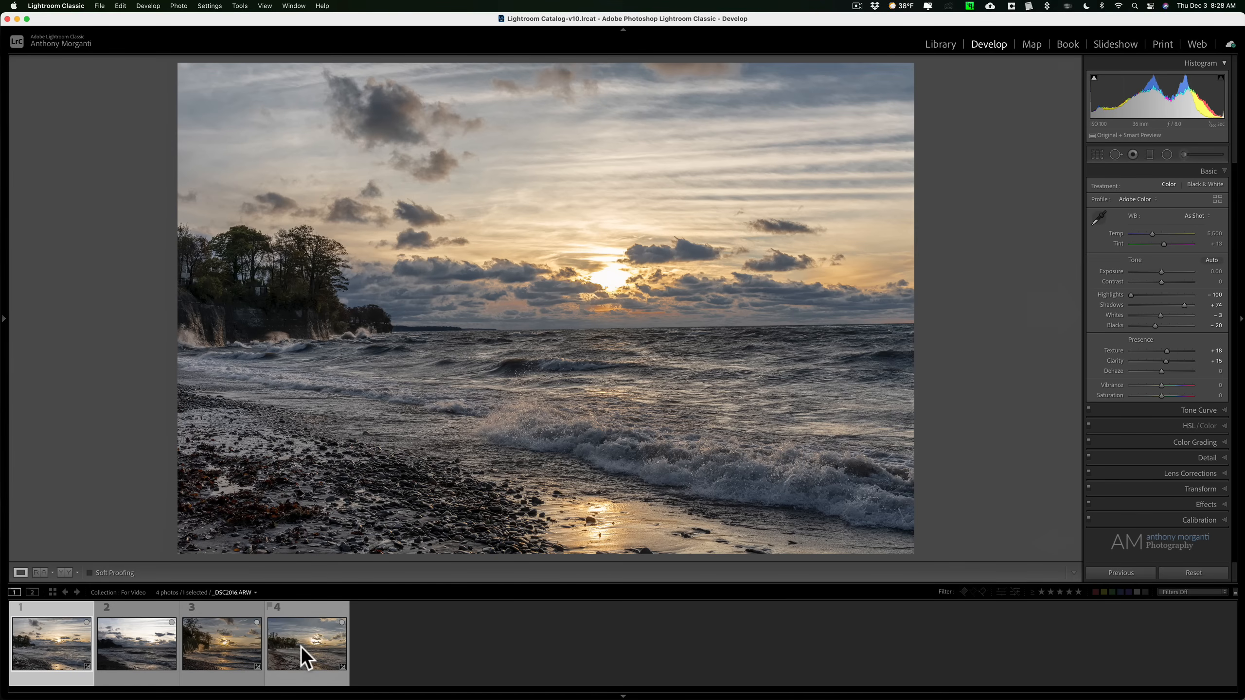
{"action": "left_click", "coordinate": [300, 646], "text": "shift"}
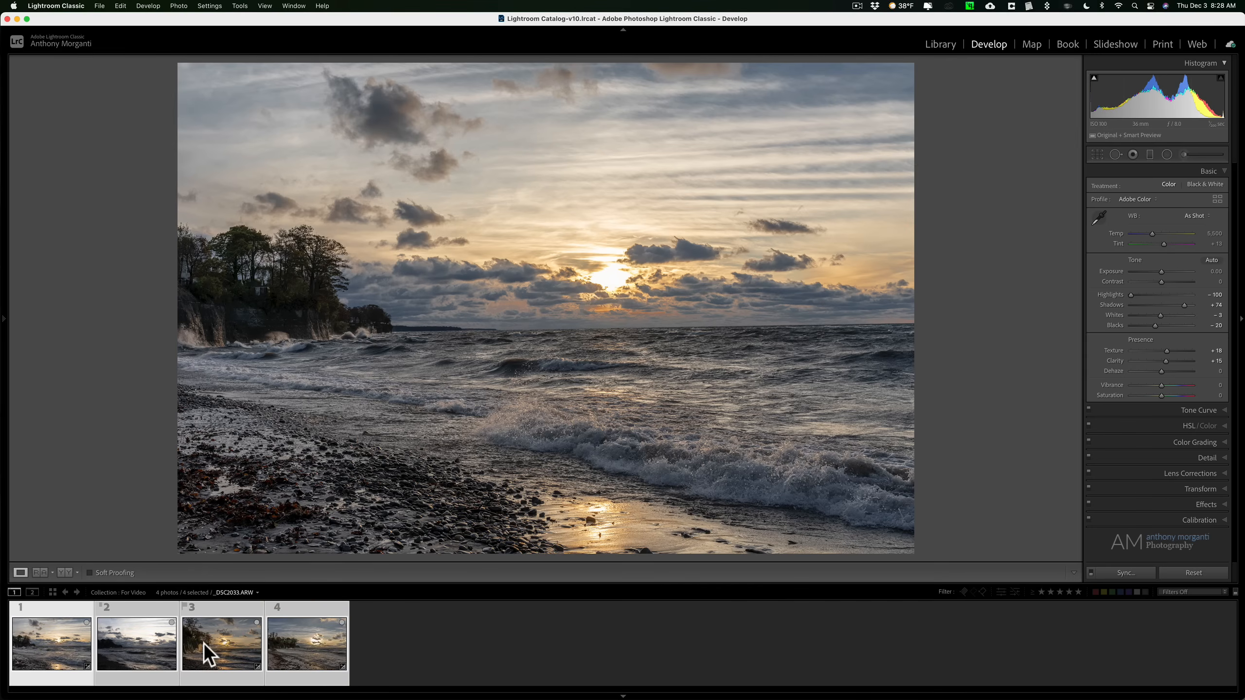
{"action": "left_click", "coordinate": [935, 43]}
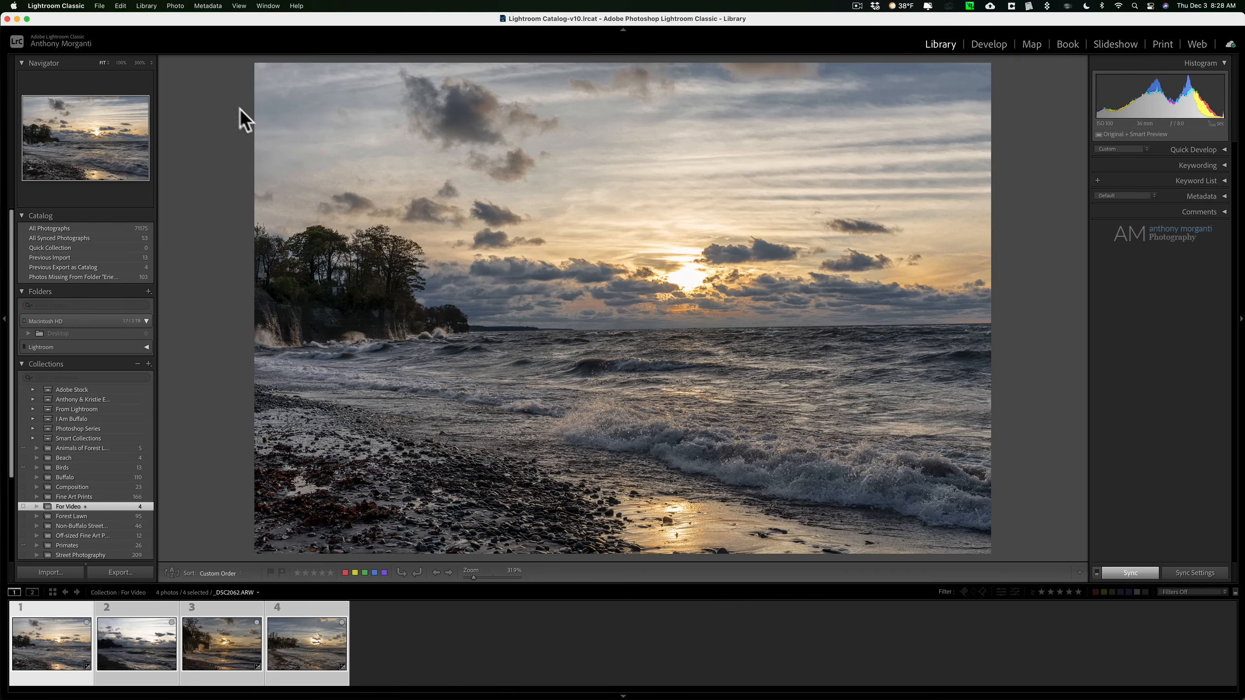
{"action": "left_click", "coordinate": [146, 6]}
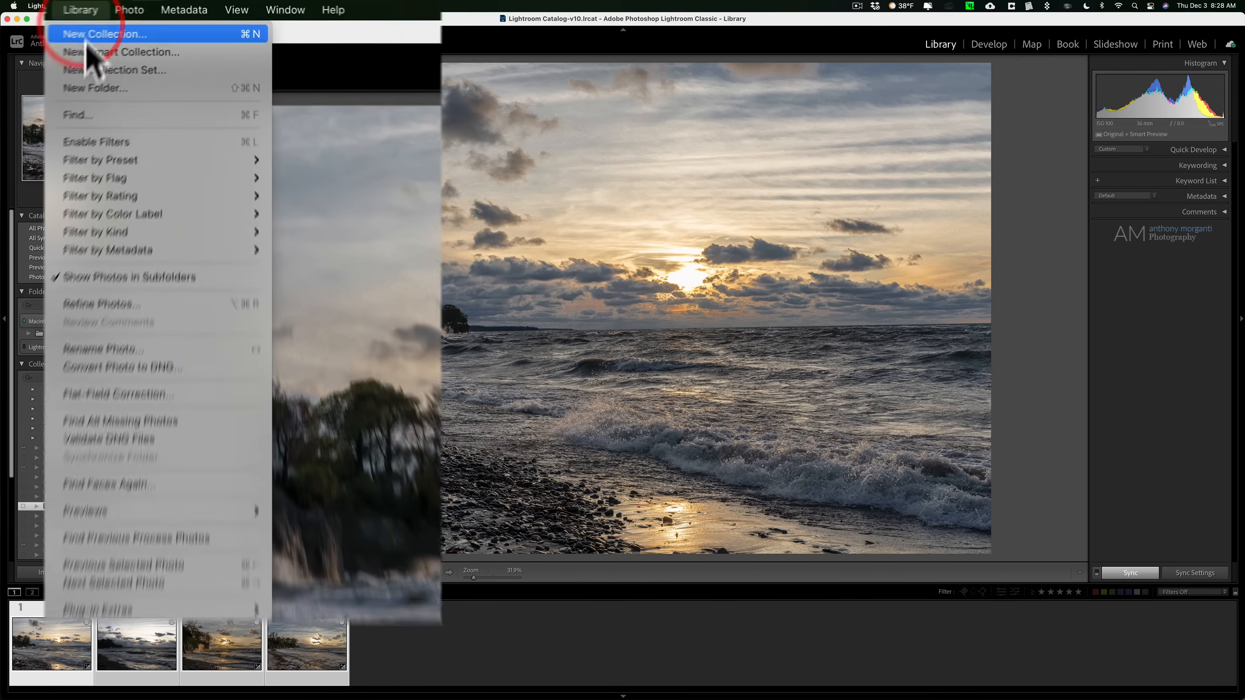
{"action": "mouse_move", "coordinate": [234, 301]}
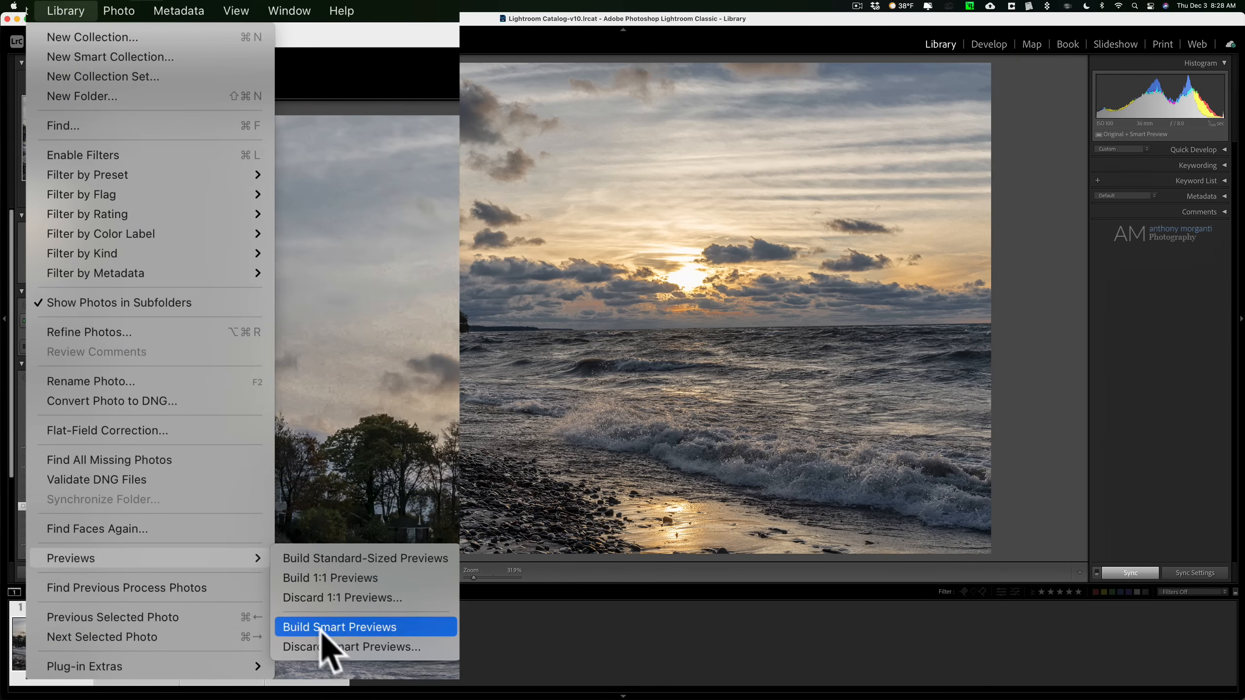
{"action": "left_click", "coordinate": [371, 647]}
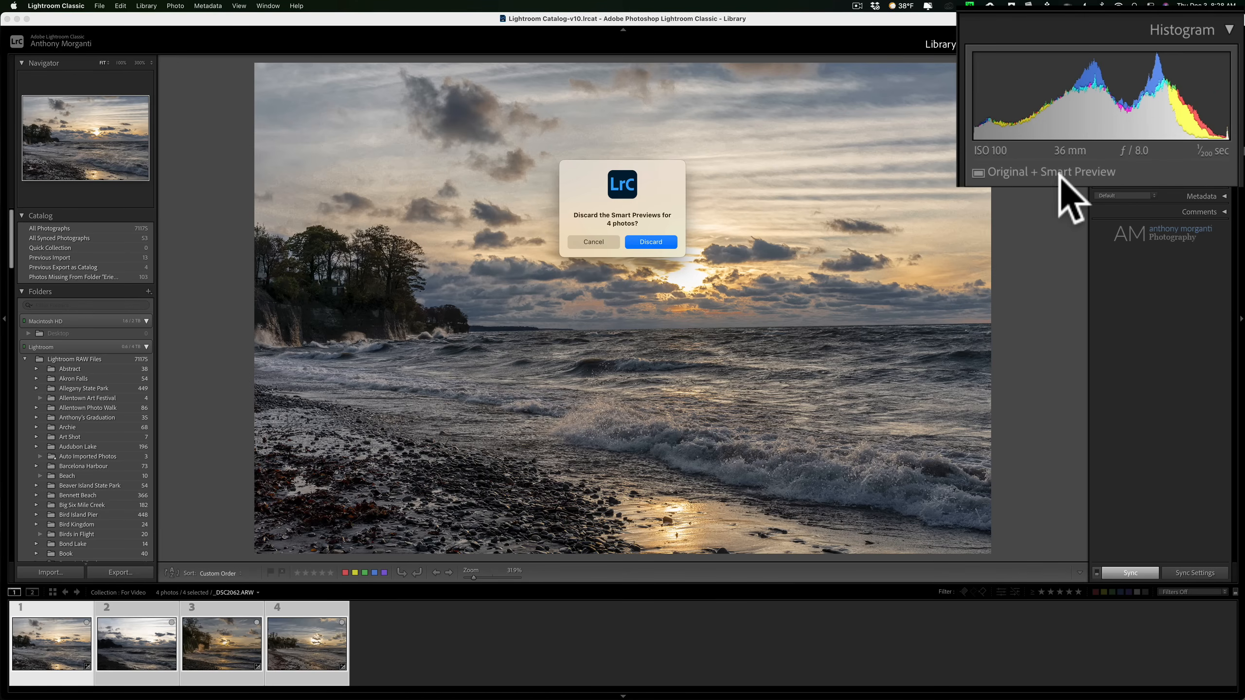
{"action": "left_click", "coordinate": [591, 241]}
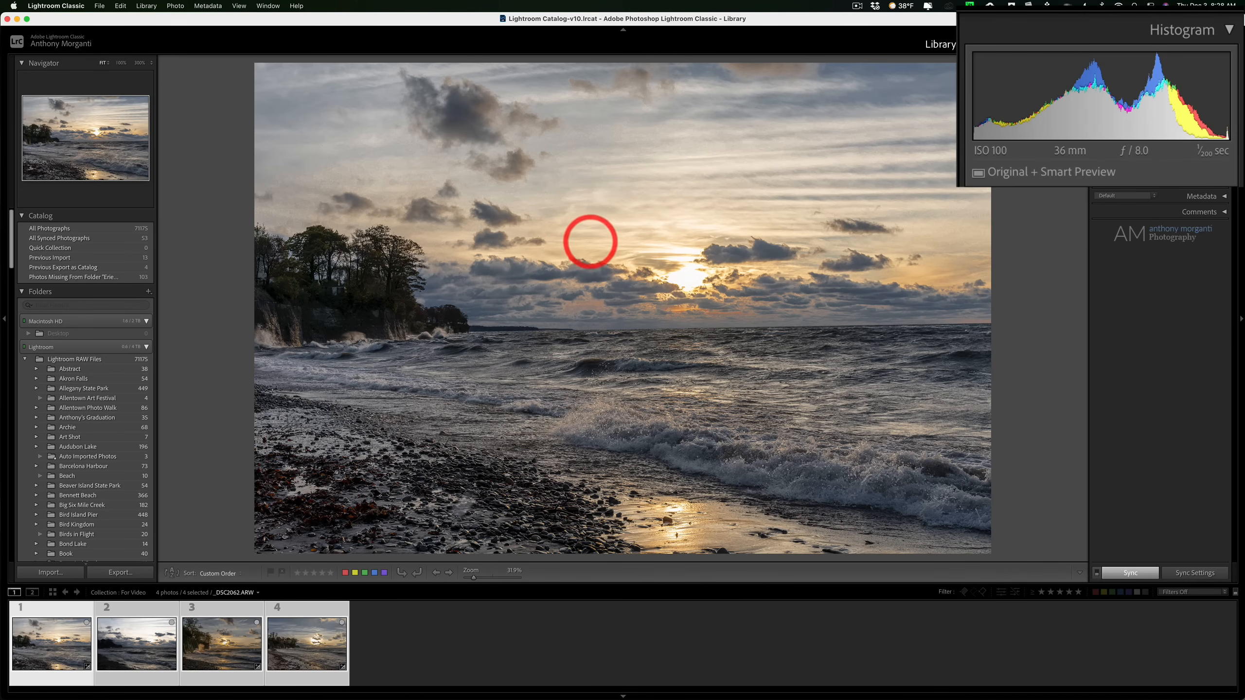
Step: Check the preview status of the fourth, third, second and first photos one by one in the Library
{"action": "left_click", "coordinate": [307, 648], "text": "super"}
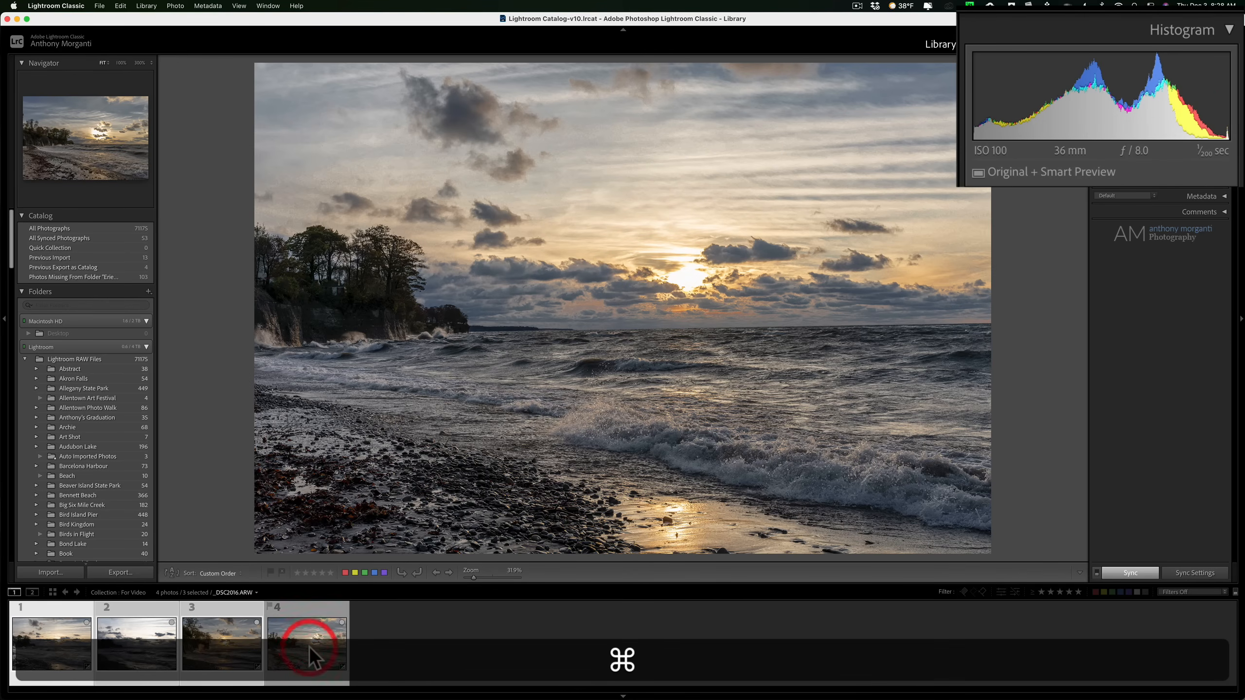
{"action": "left_click", "coordinate": [310, 645]}
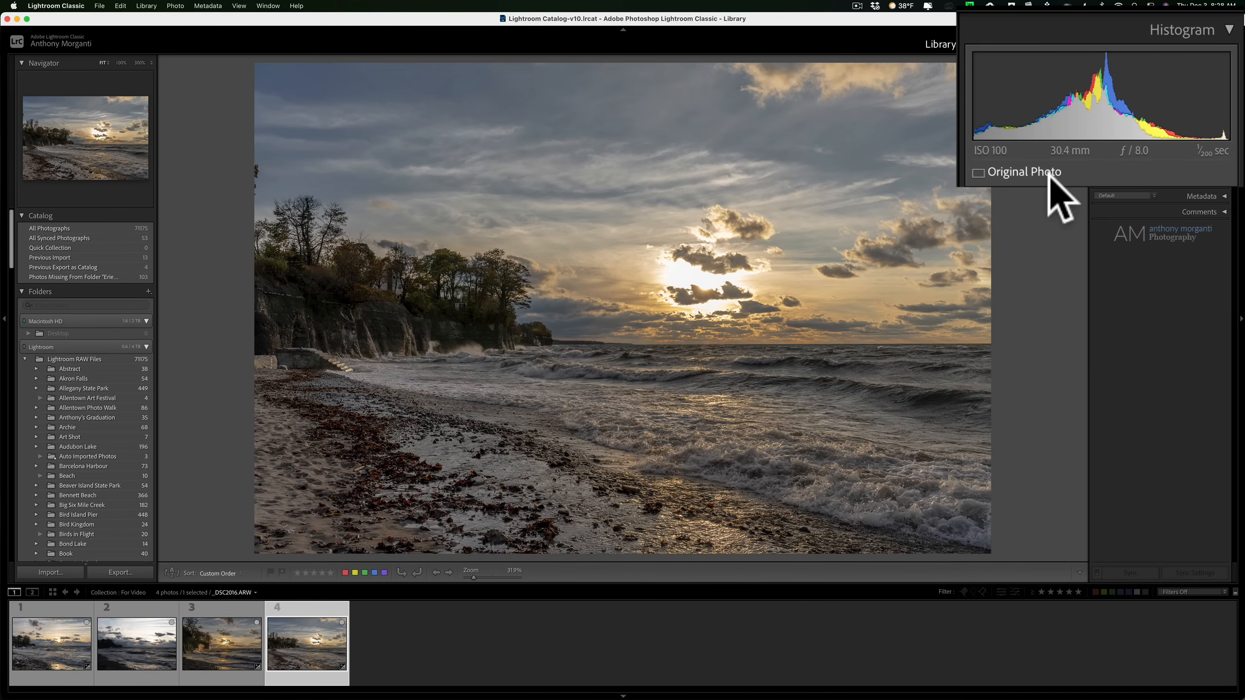
{"action": "left_click", "coordinate": [227, 641]}
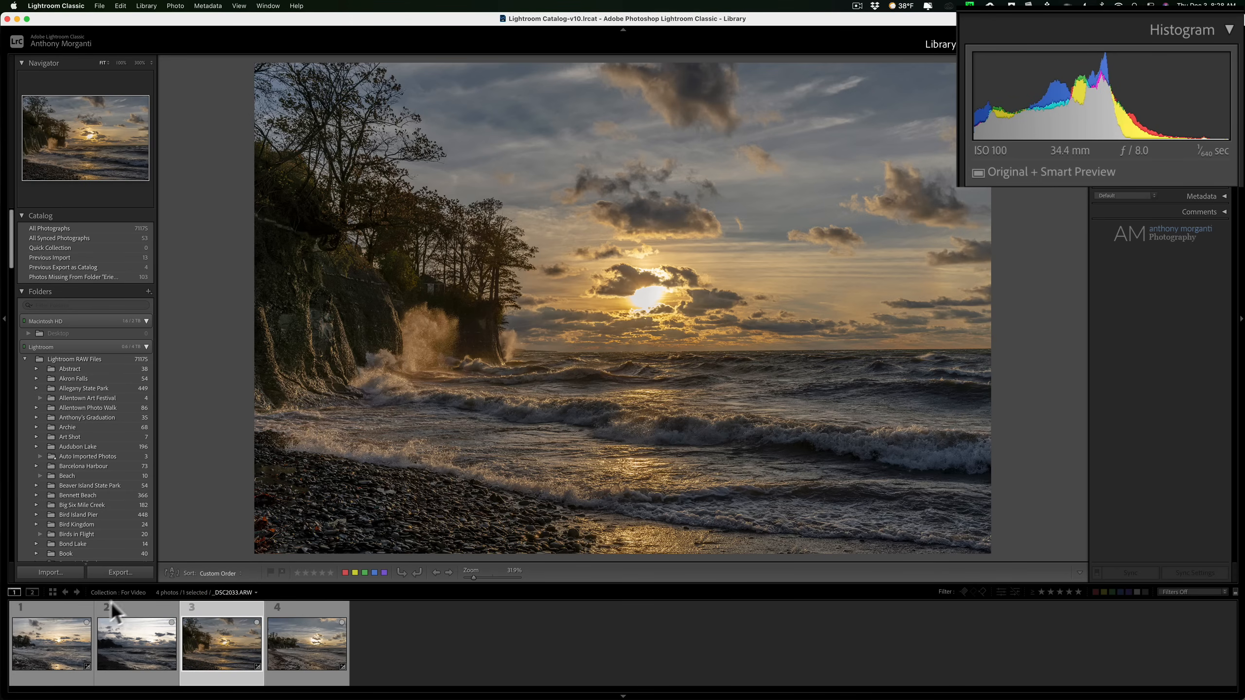
{"action": "left_click", "coordinate": [125, 647]}
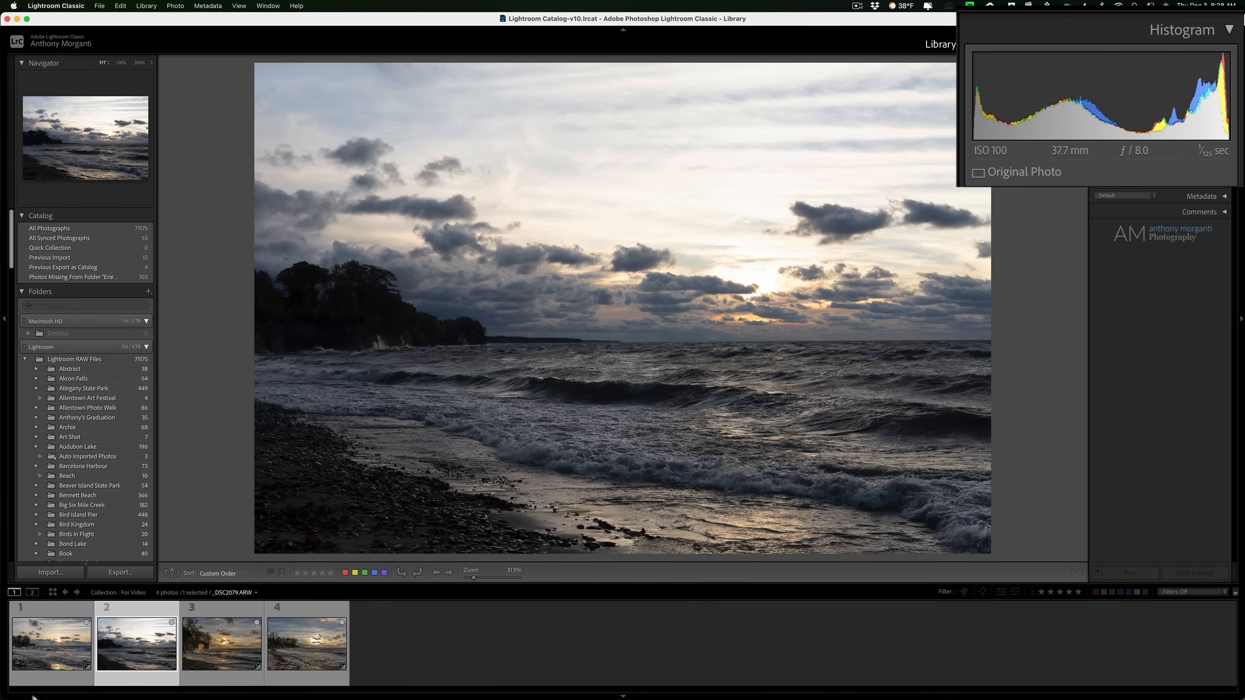
{"action": "left_click", "coordinate": [39, 652]}
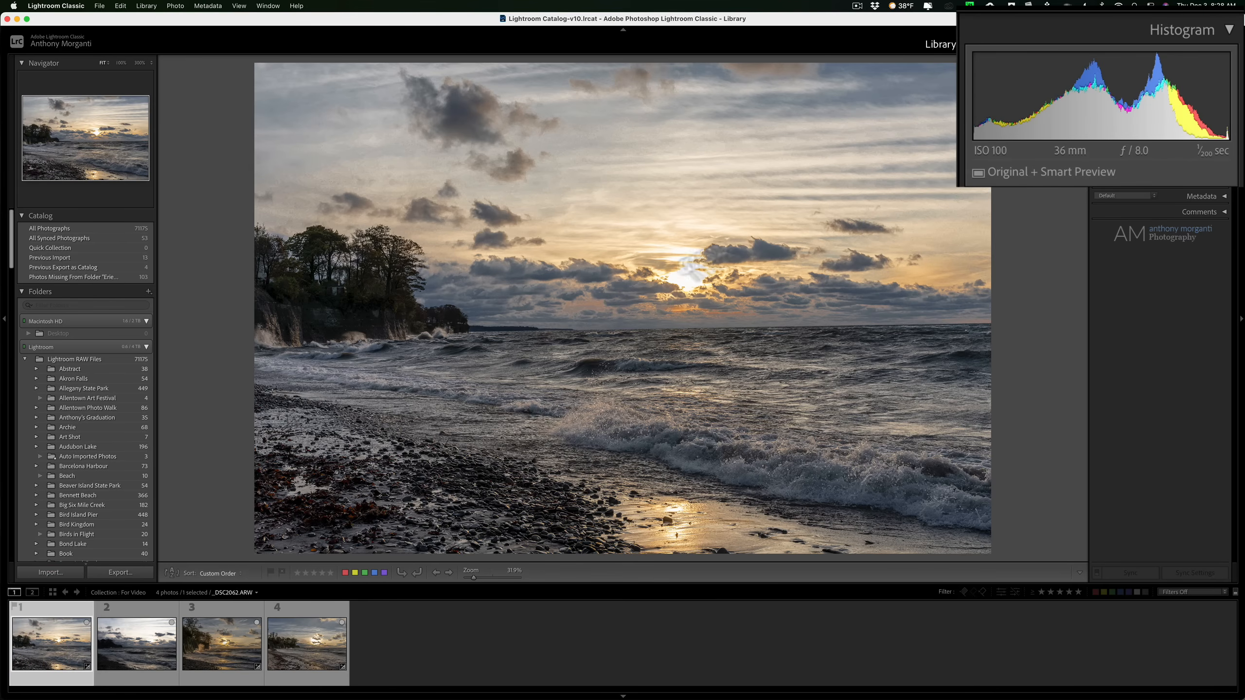
Step: Select all four photos in the filmstrip, discard their Smart Previews, and confirm the removal
{"action": "left_click", "coordinate": [299, 626], "text": "shift"}
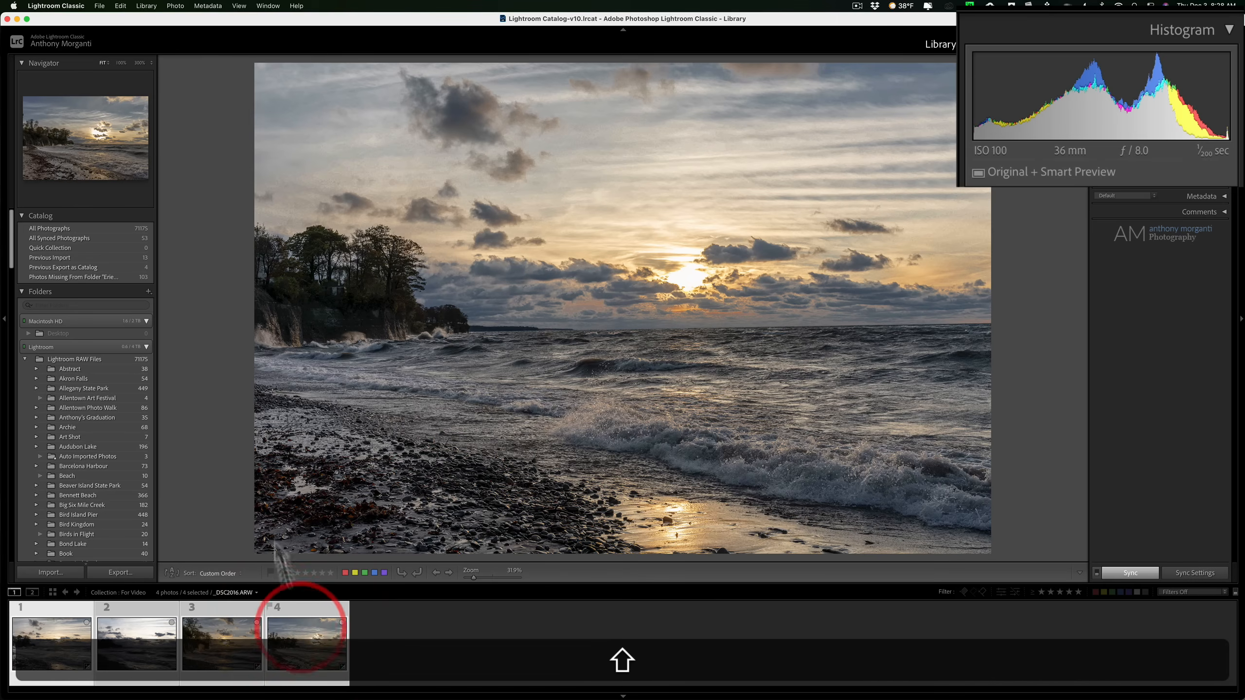
{"action": "left_click", "coordinate": [145, 6]}
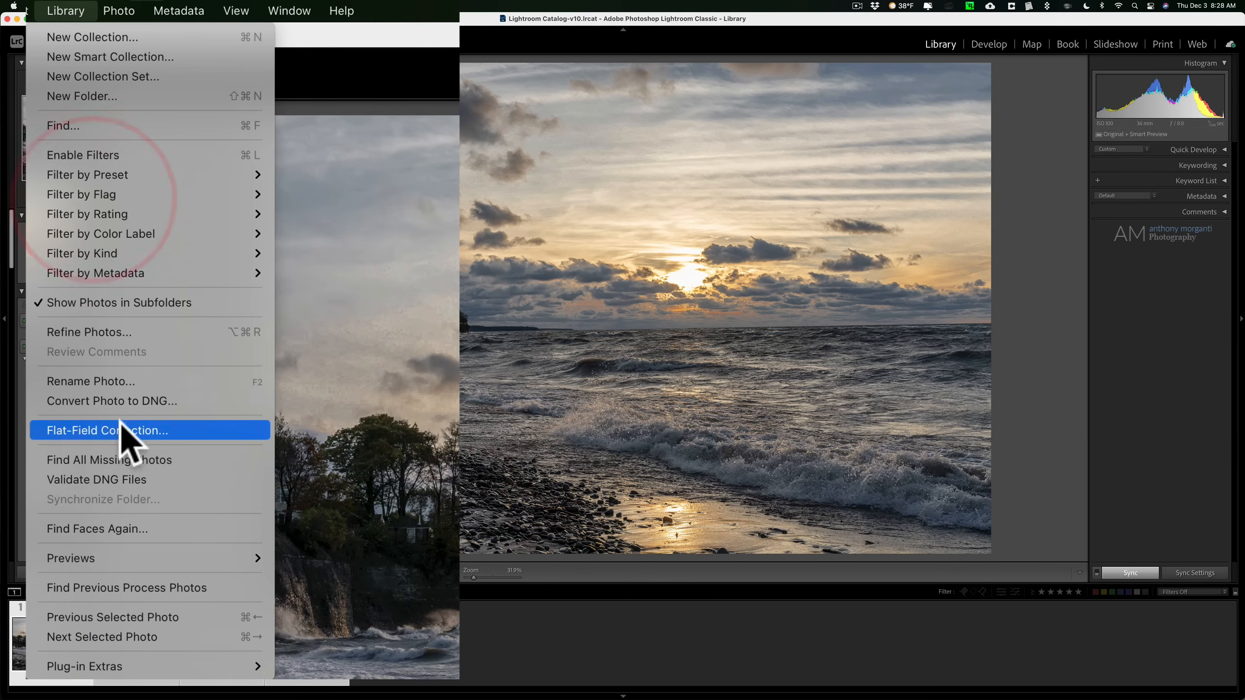
{"action": "mouse_move", "coordinate": [166, 564]}
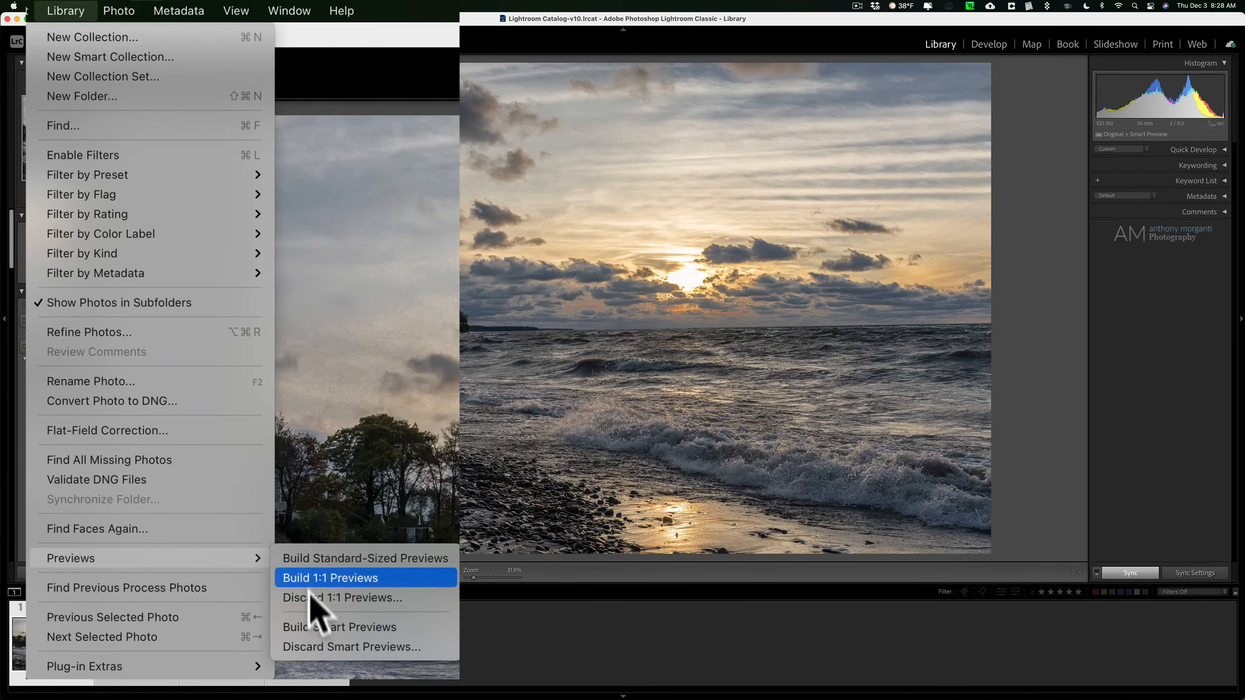
{"action": "left_click", "coordinate": [338, 643]}
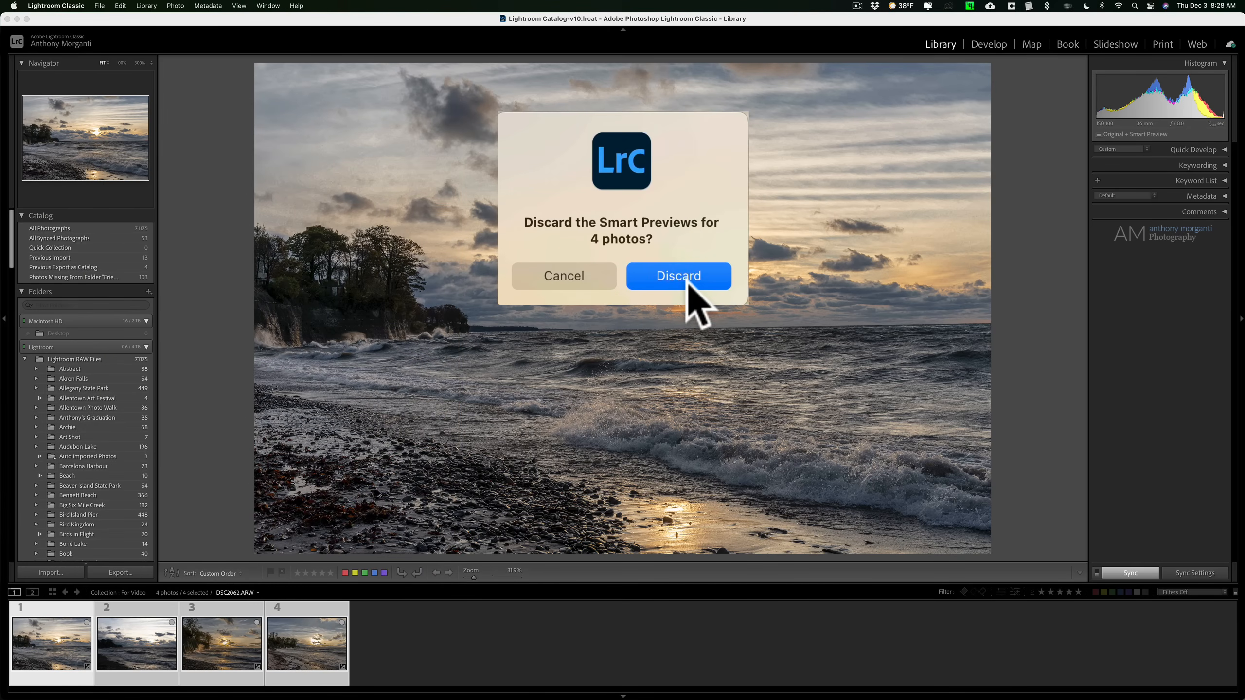
{"action": "left_click", "coordinate": [686, 281]}
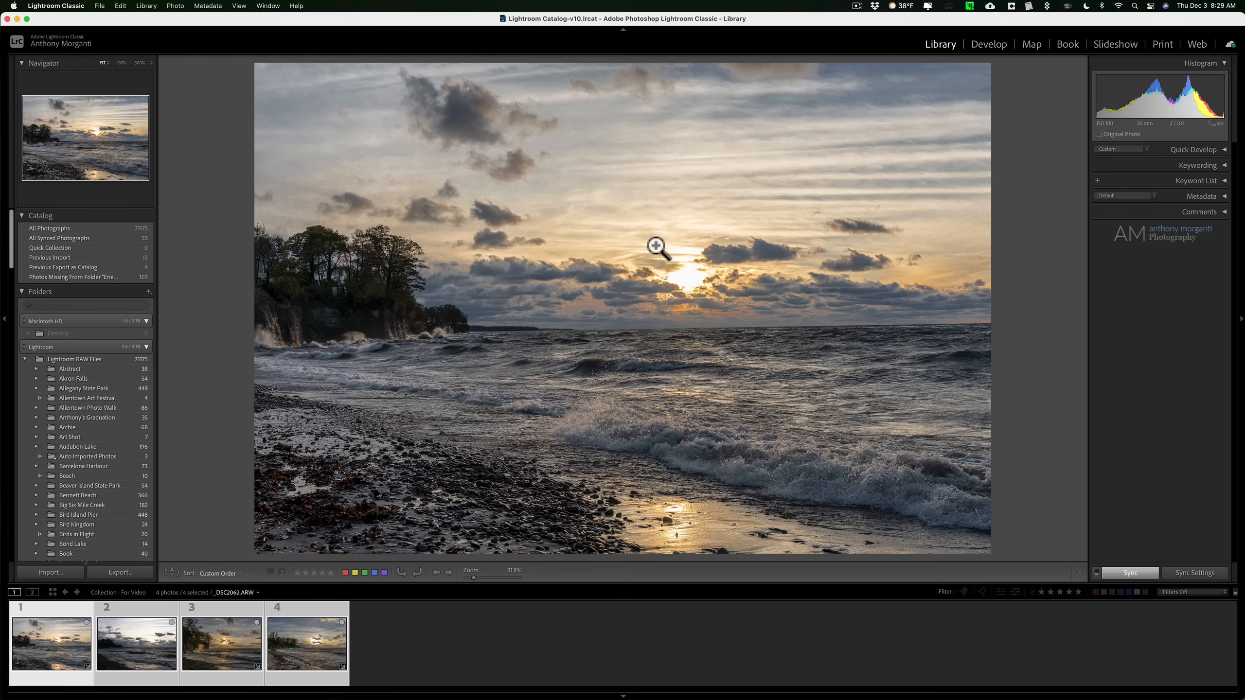
Step: Narrow the selection to the fourth photo alone and check its preview status below the histogram
{"action": "left_click", "coordinate": [299, 640], "text": "super"}
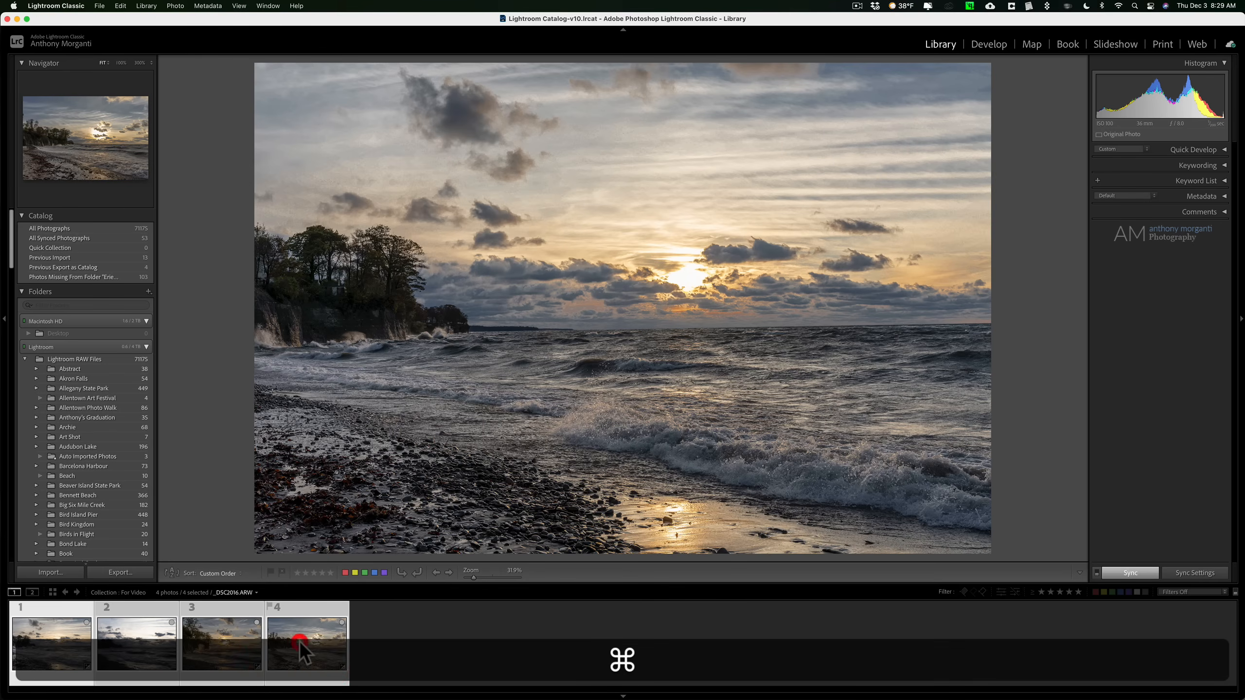
{"action": "left_click", "coordinate": [300, 640]}
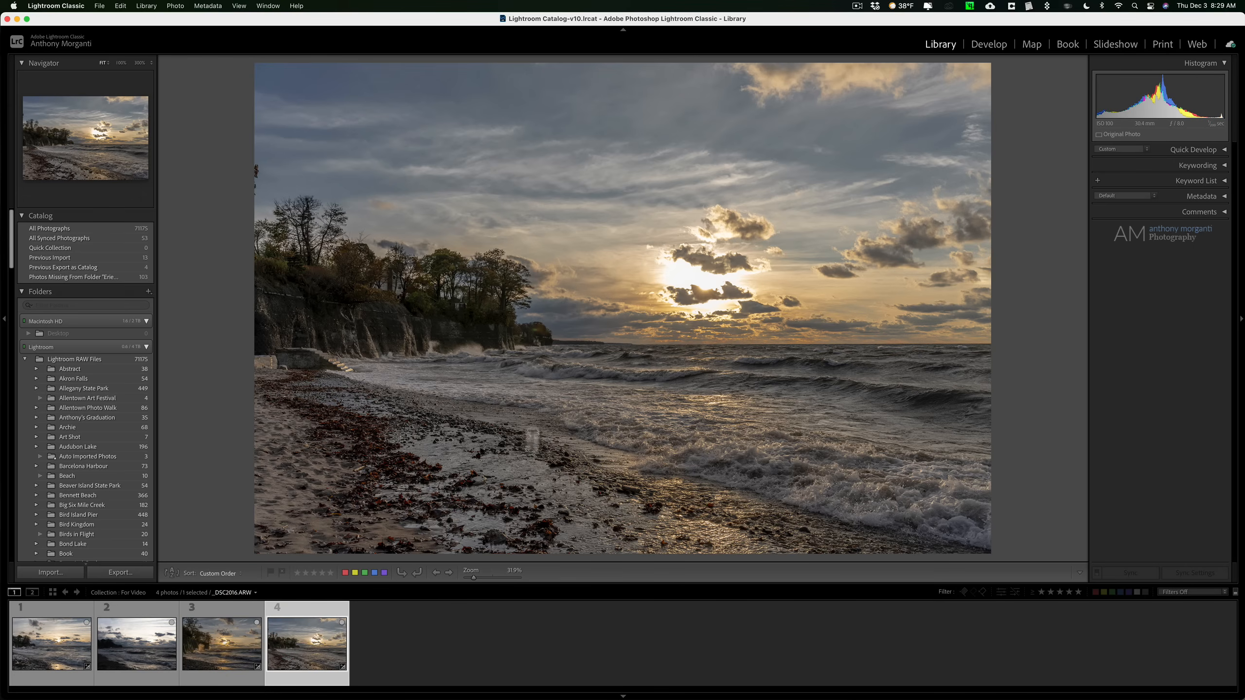